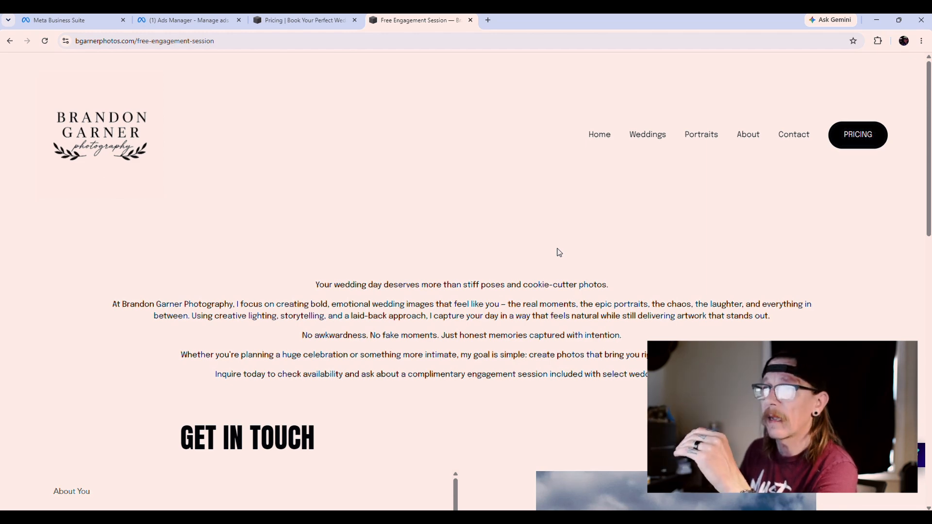
# Step: Review the complimentary engagement-session landing page and its Get in Touch inquiry form
pyautogui.scroll(-4, 553, 250)
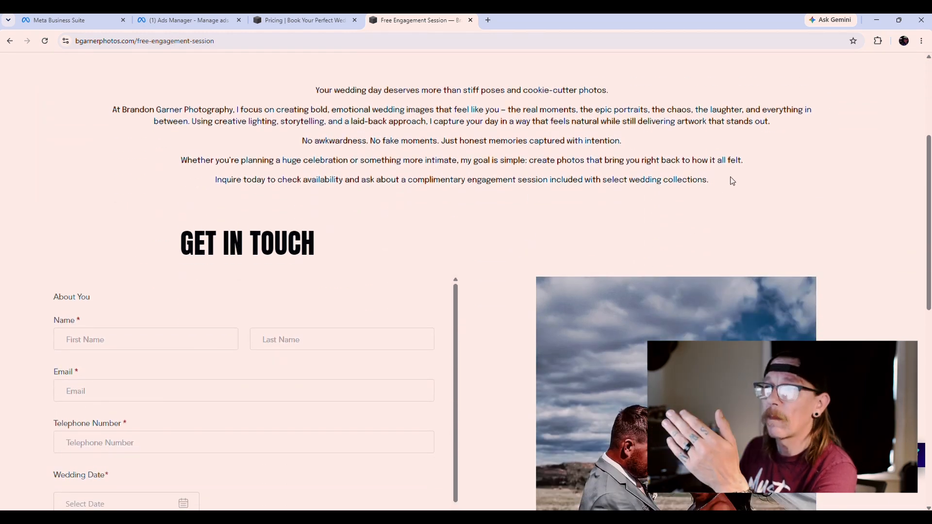
pyautogui.moveTo(729, 180); pyautogui.dragTo(432, 179)
pyautogui.click(515, 228)
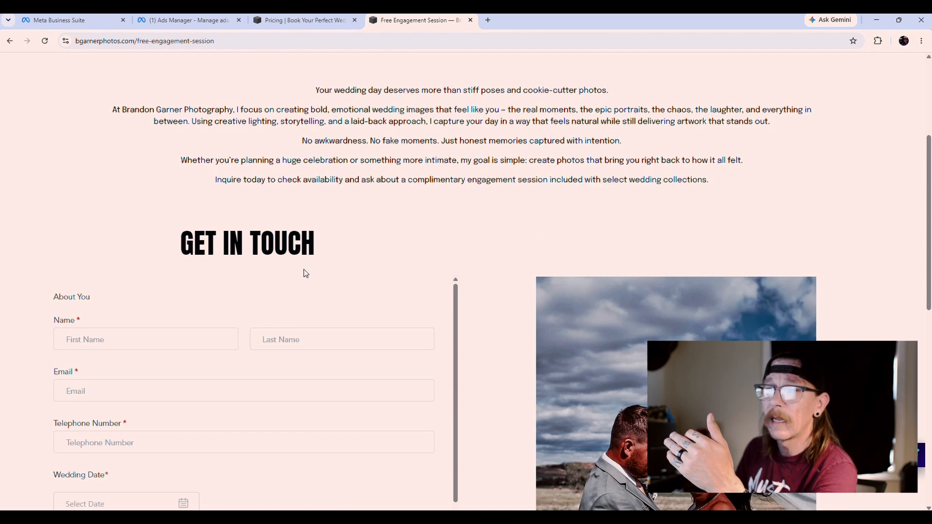
pyautogui.scroll(-5, 451, 273)
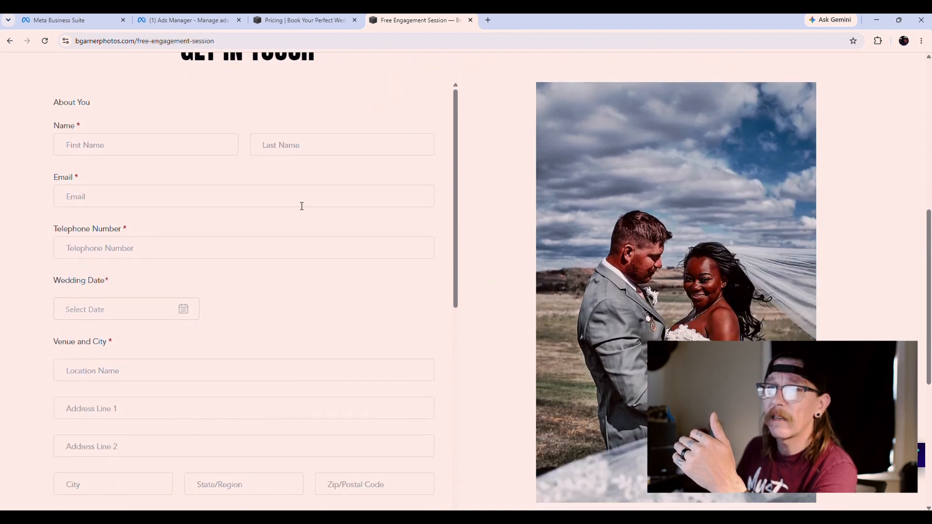
pyautogui.moveTo(455, 167); pyautogui.dragTo(462, 328)
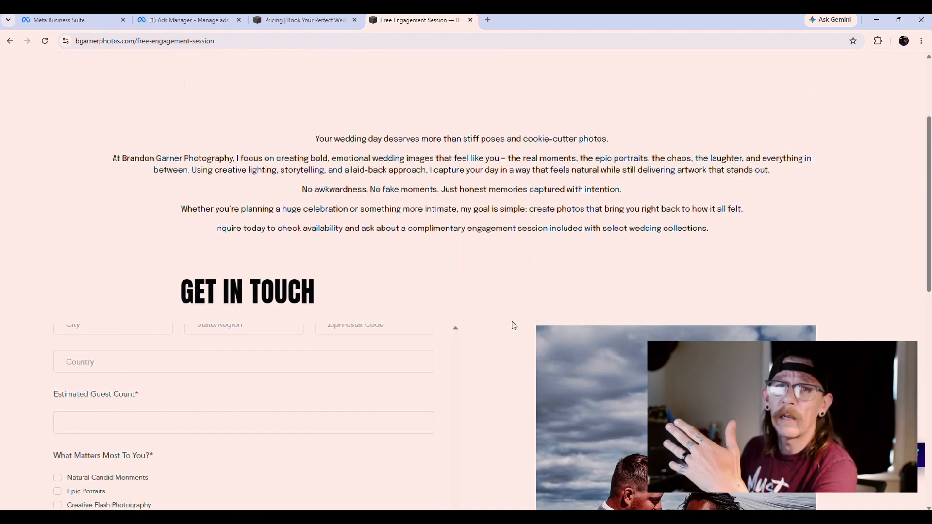
pyautogui.scroll(3, 514, 325)
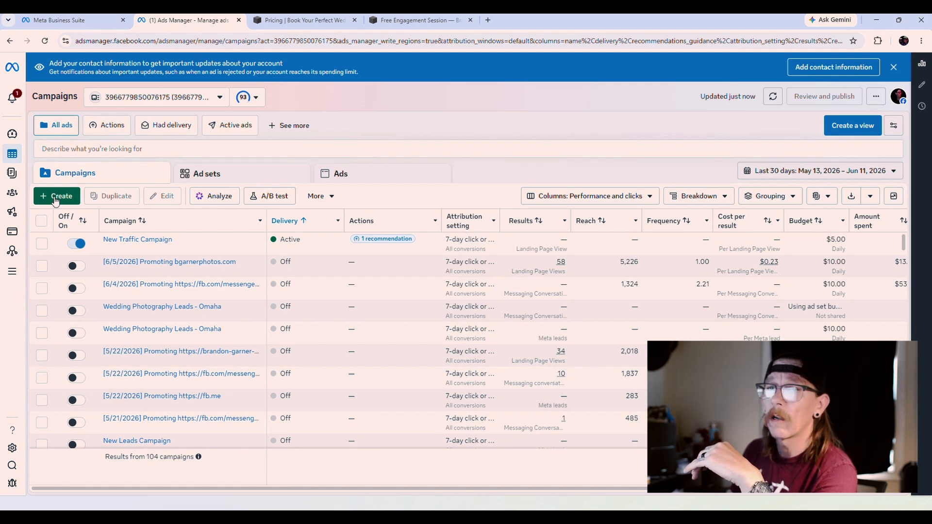
# Step: Create a new campaign with manual setup, the Traffic objective and manual traffic campaign type
pyautogui.click(54, 199)
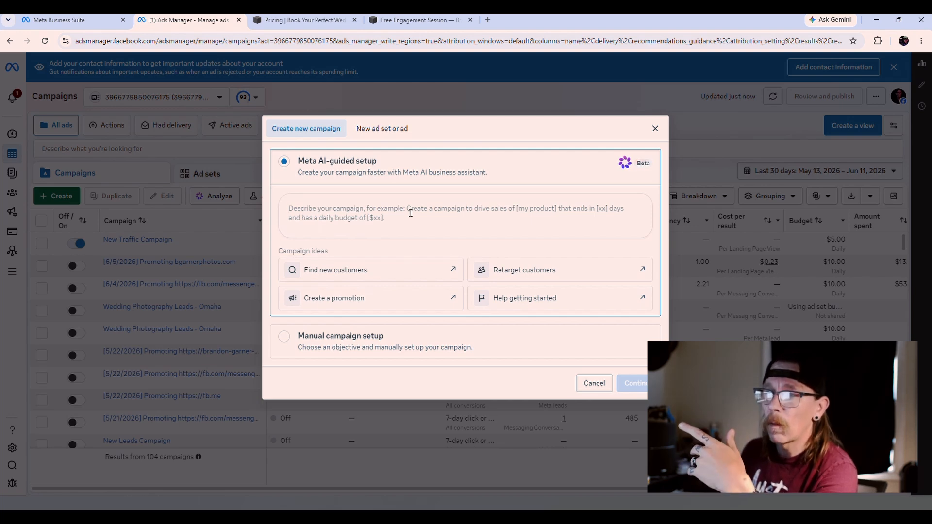
pyautogui.click(287, 338)
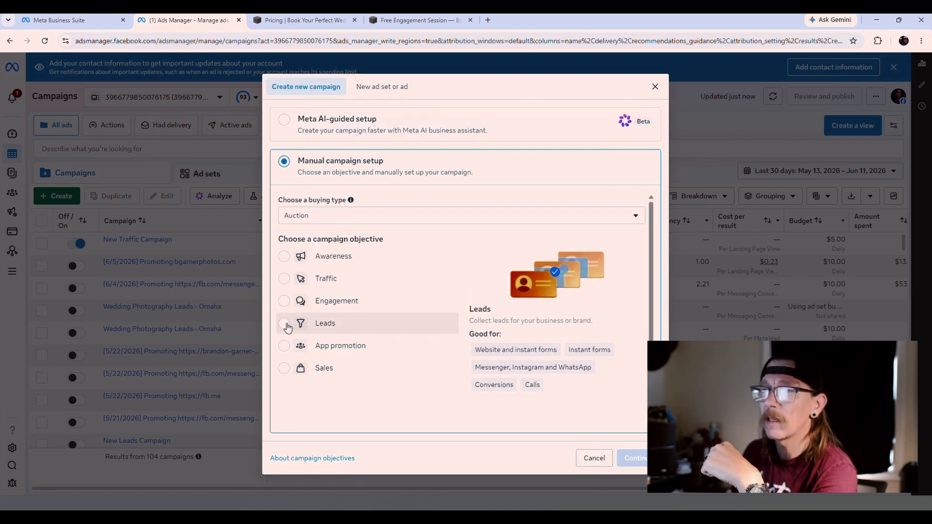
pyautogui.click(285, 278)
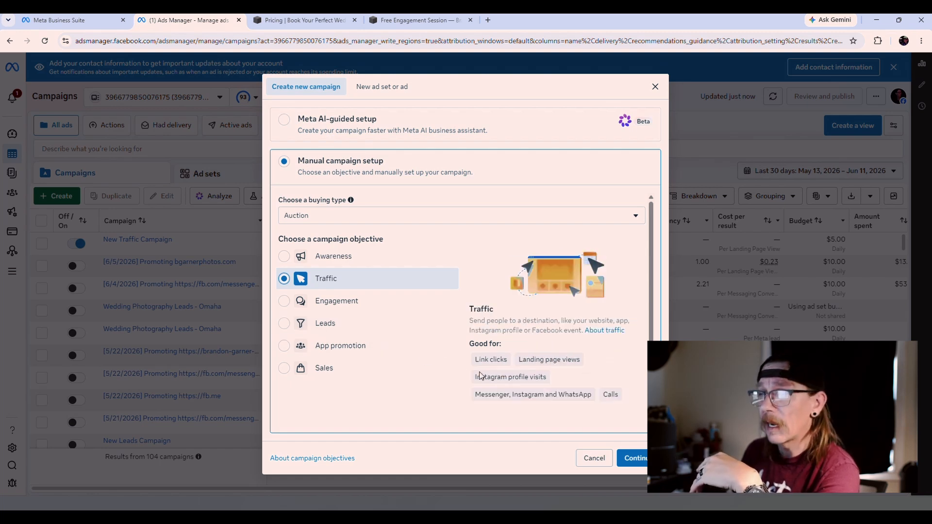
pyautogui.click(634, 457)
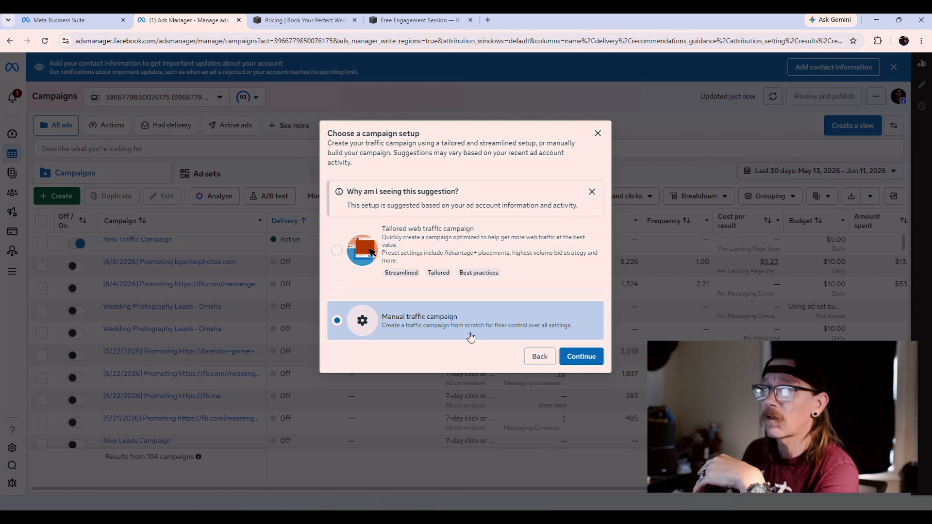
pyautogui.click(581, 357)
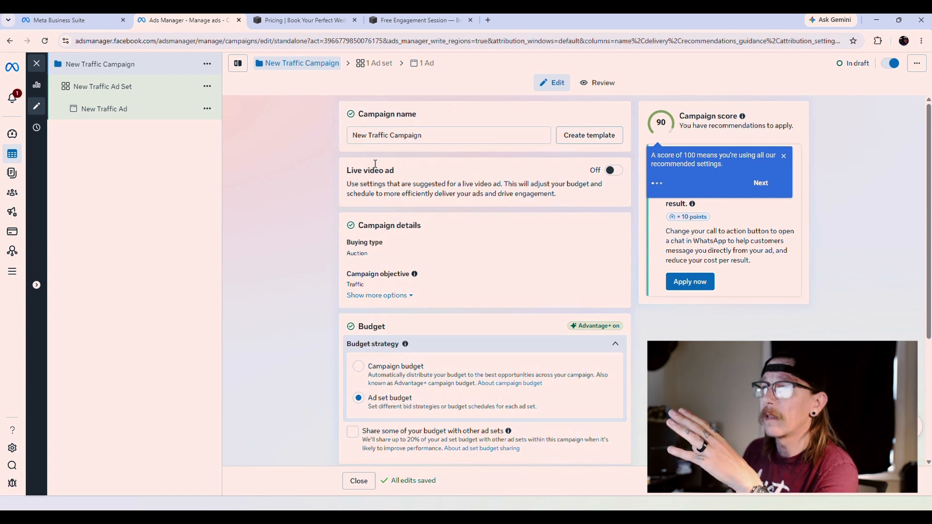
# Step: Rename the campaign to 'Youtube Video'
pyautogui.click(450, 136)
pyautogui.tripleClick(450, 136)
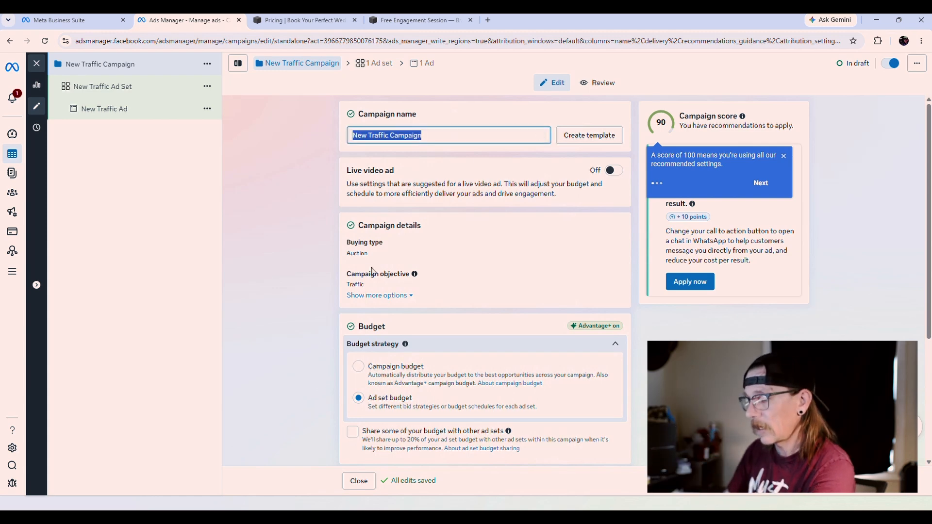
pyautogui.write('Youtube Video')
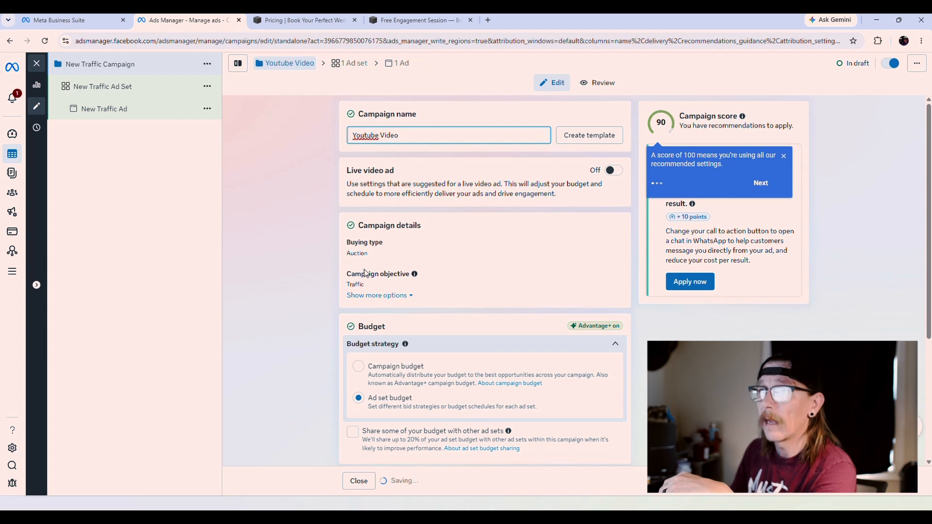
pyautogui.click(287, 297)
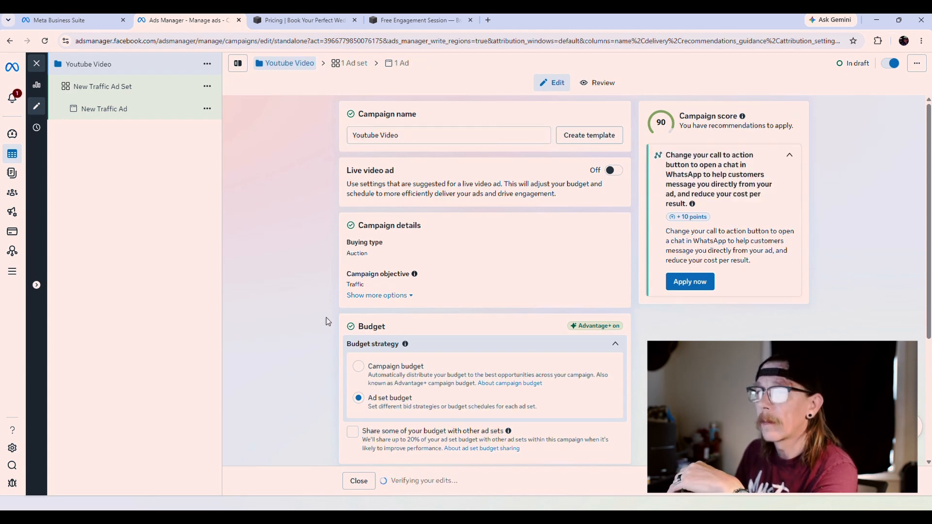
# Step: Move on to editing the New Traffic Ad Set
pyautogui.scroll(-2, 328, 320)
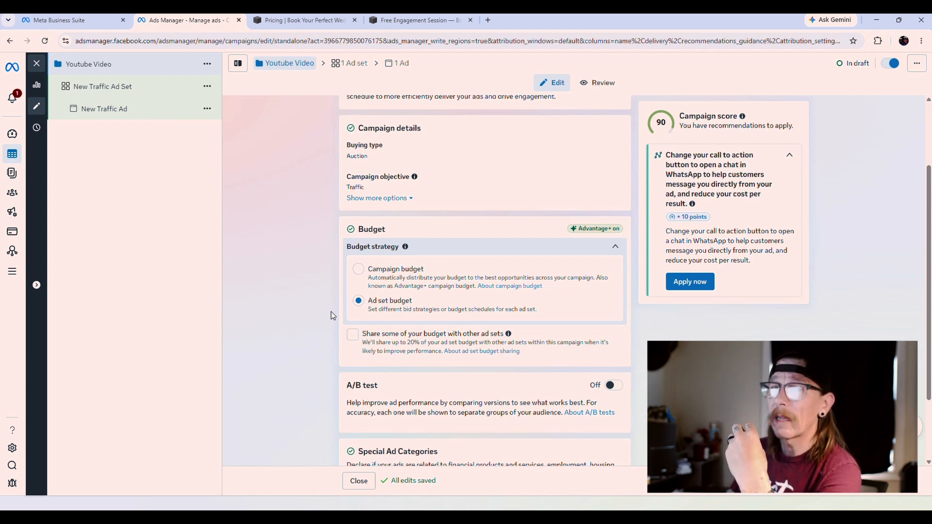
pyautogui.scroll(-2, 331, 312)
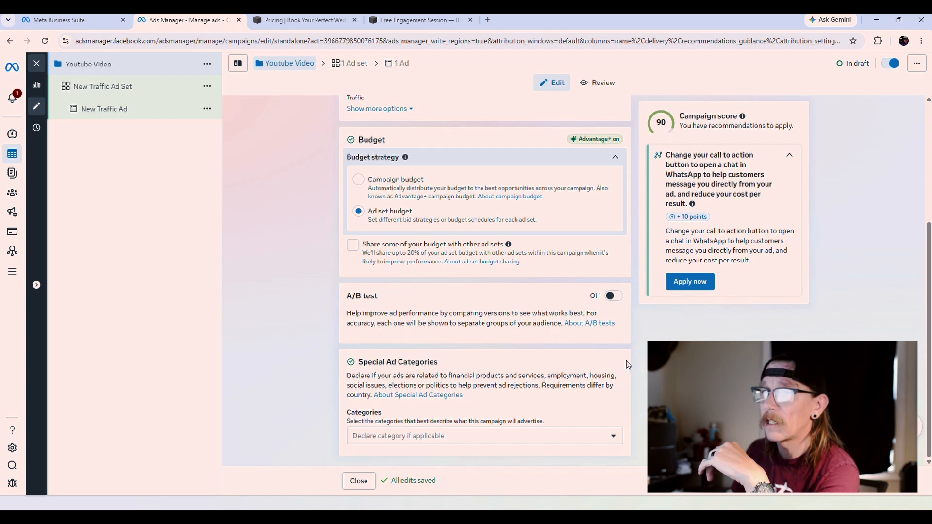
pyautogui.click(791, 481)
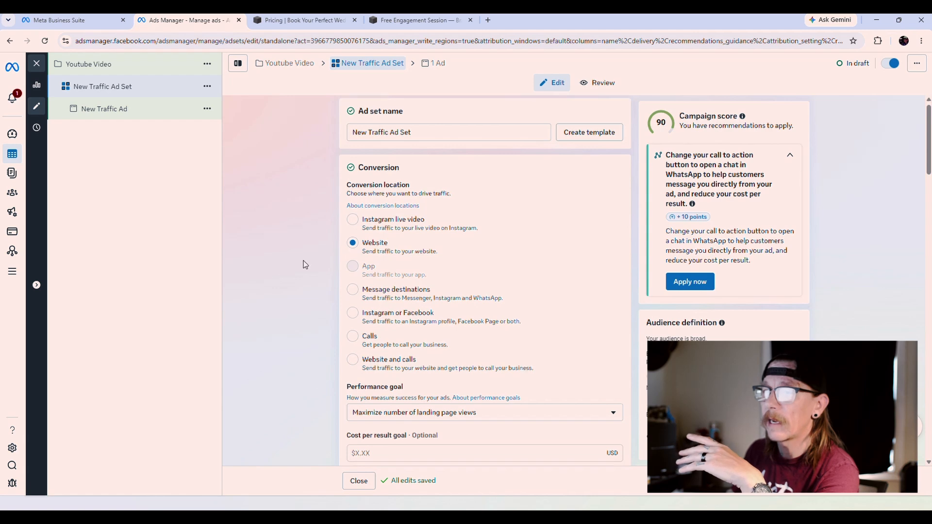
# Step: Apply the Cities value rule set to the ad set and bring it up for editing
pyautogui.scroll(-3, 306, 264)
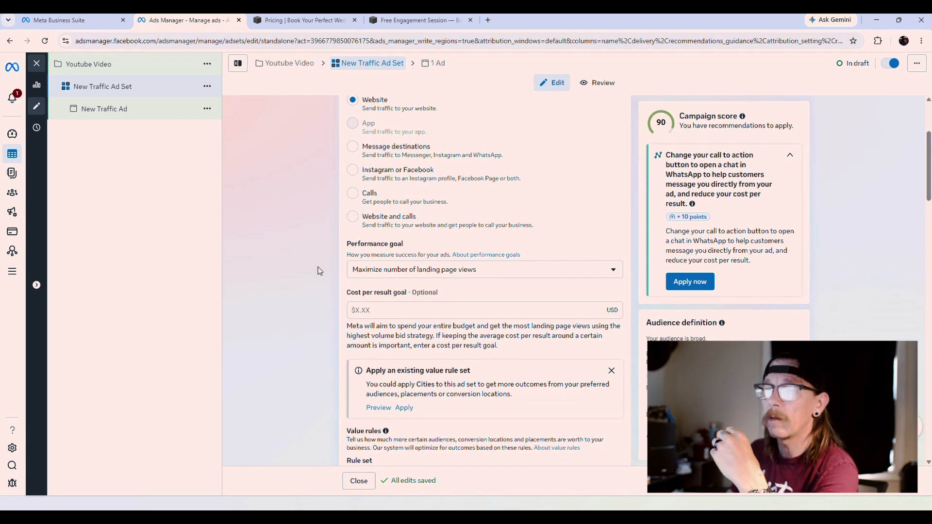
pyautogui.scroll(-2, 321, 272)
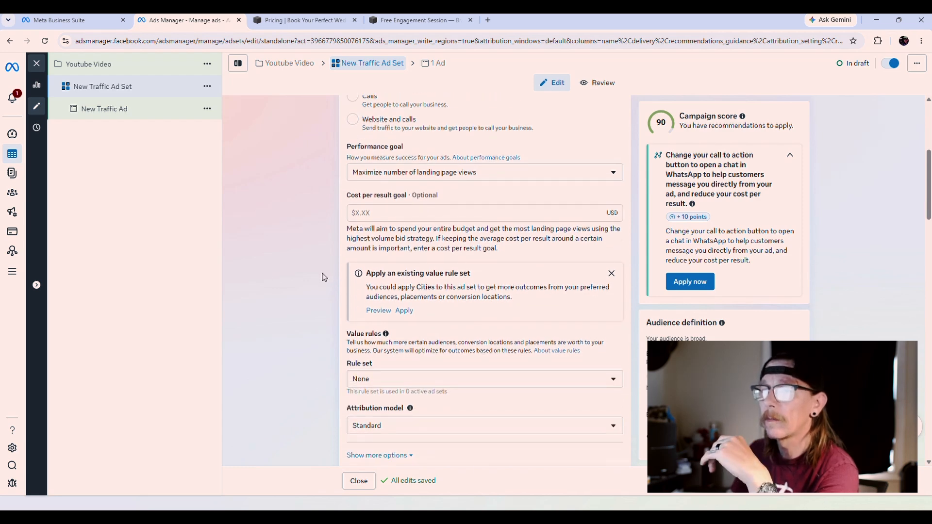
pyautogui.scroll(-1, 325, 291)
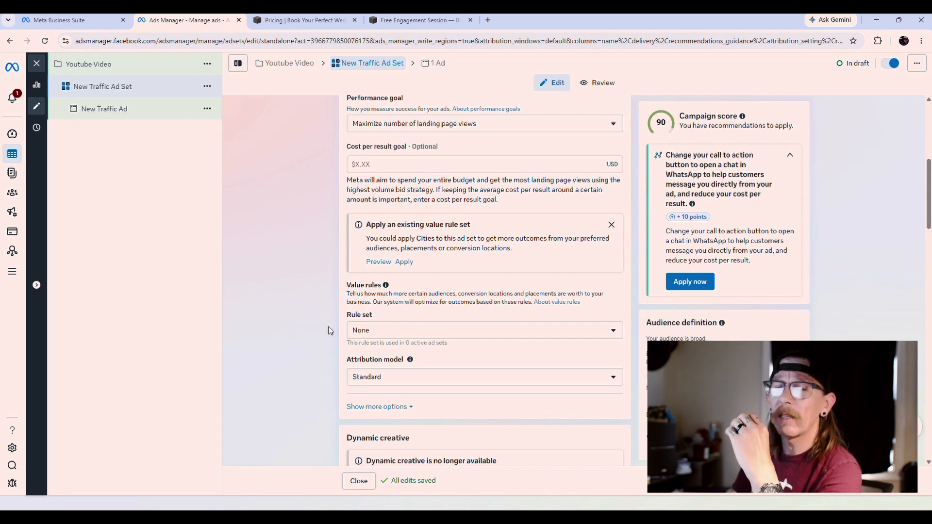
pyautogui.click(423, 334)
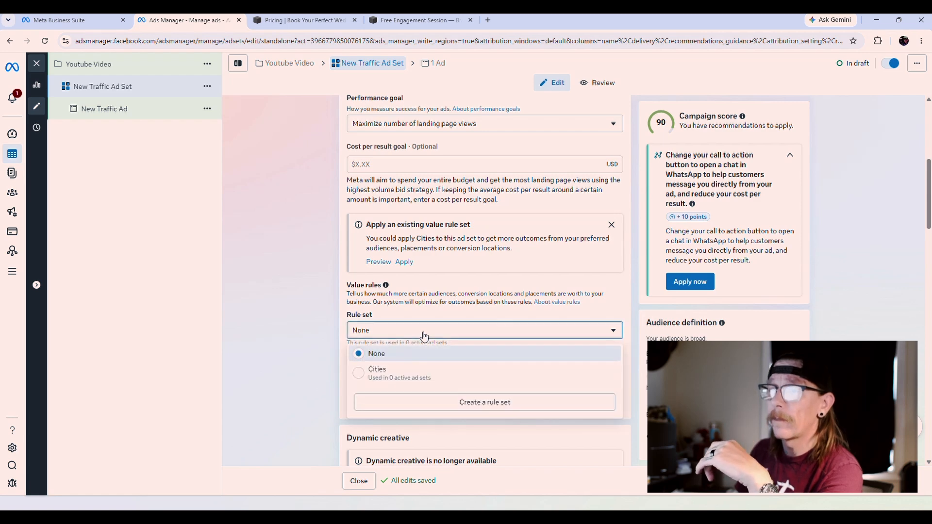
pyautogui.click(359, 381)
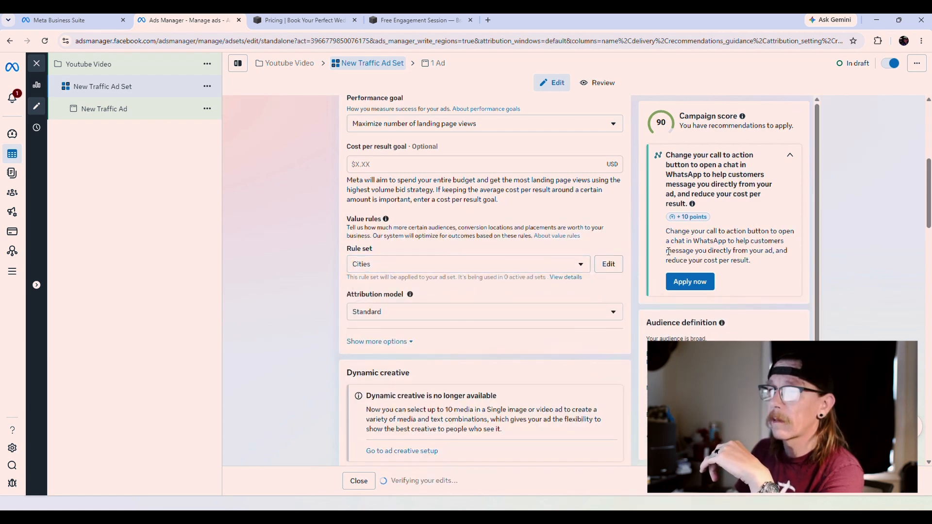
pyautogui.click(611, 265)
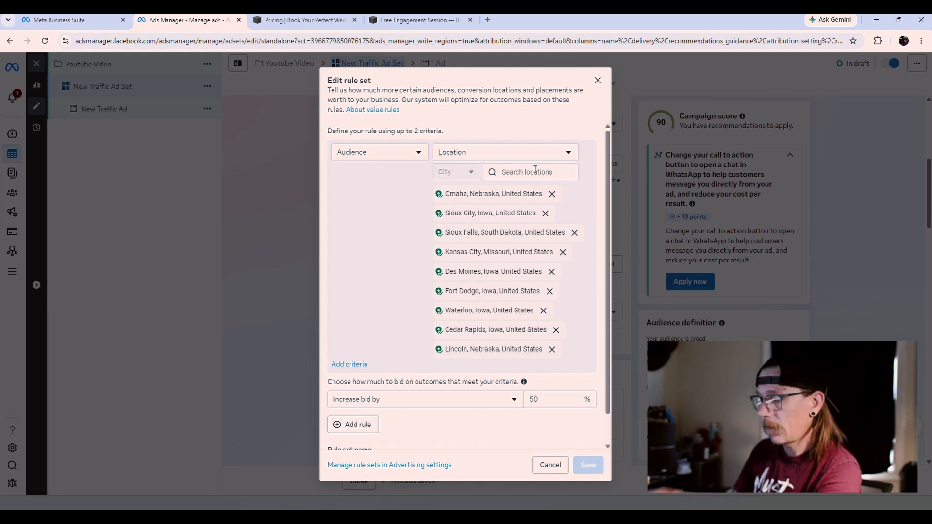
# Step: Clear the 'los angles' location search and remove Kansas City, Missouri and Cedar Rapids from the rule
pyautogui.write('lo')
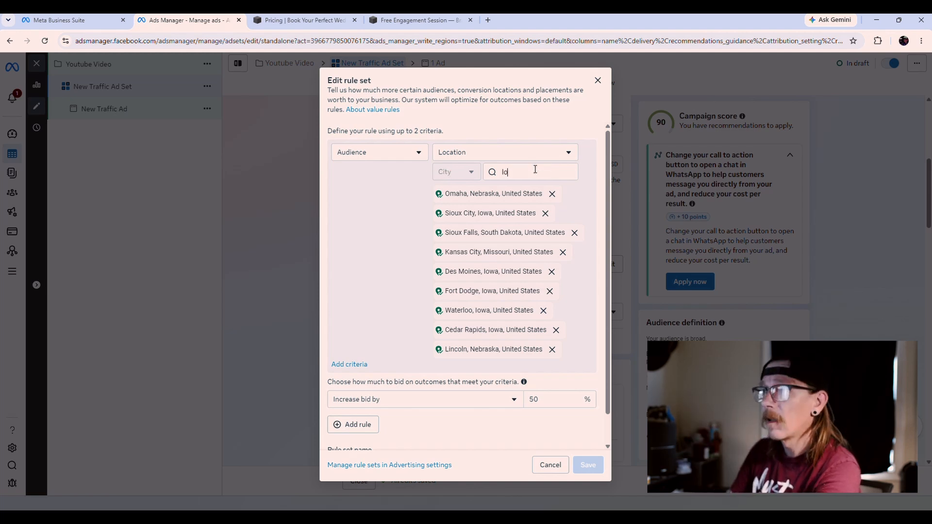
pyautogui.write('s angles')
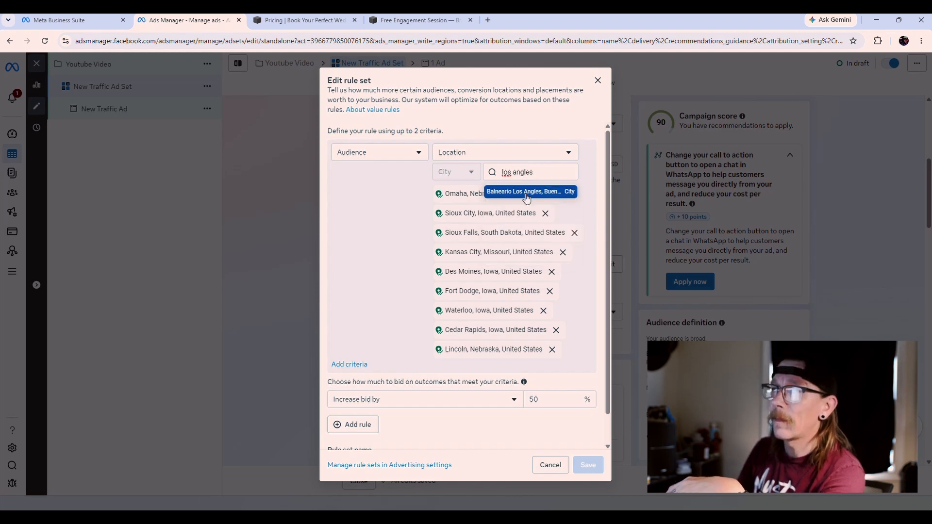
pyautogui.tripleClick(549, 171)
pyautogui.click(543, 172)
pyautogui.press('BackSpace')
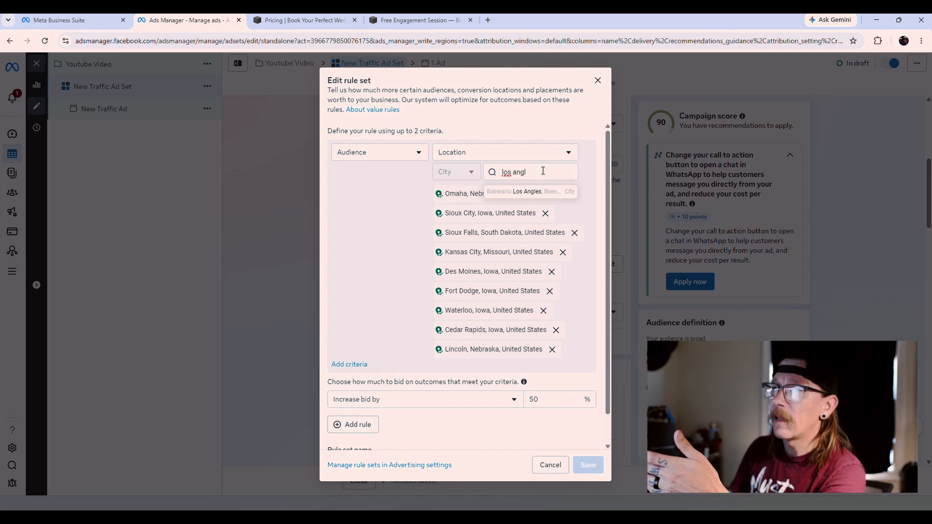
pyautogui.press('BackSpace')
pyautogui.press('BackSpace')
pyautogui.press('BackSpace')
pyautogui.press('BackSpace')
pyautogui.press('BackSpace')
pyautogui.press('BackSpace')
pyautogui.press('BackSpace')
pyautogui.press('BackSpace')
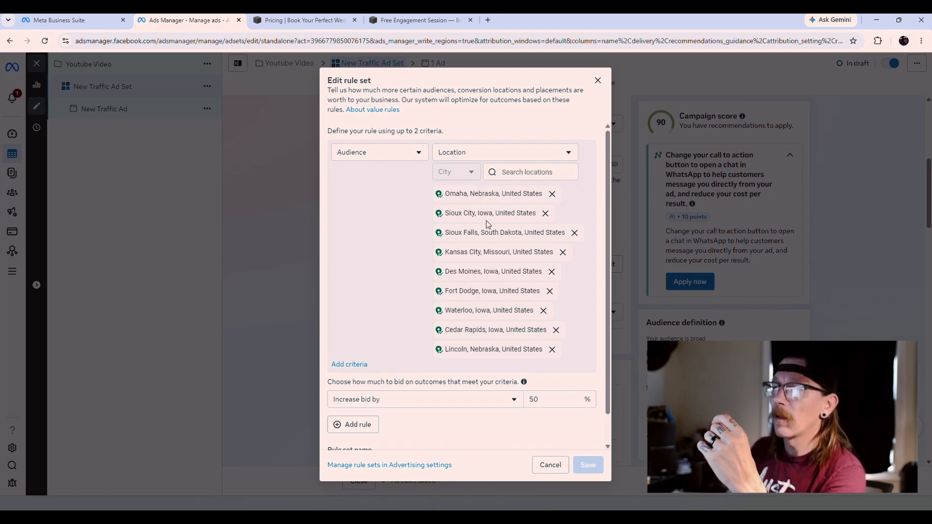
pyautogui.click(564, 252)
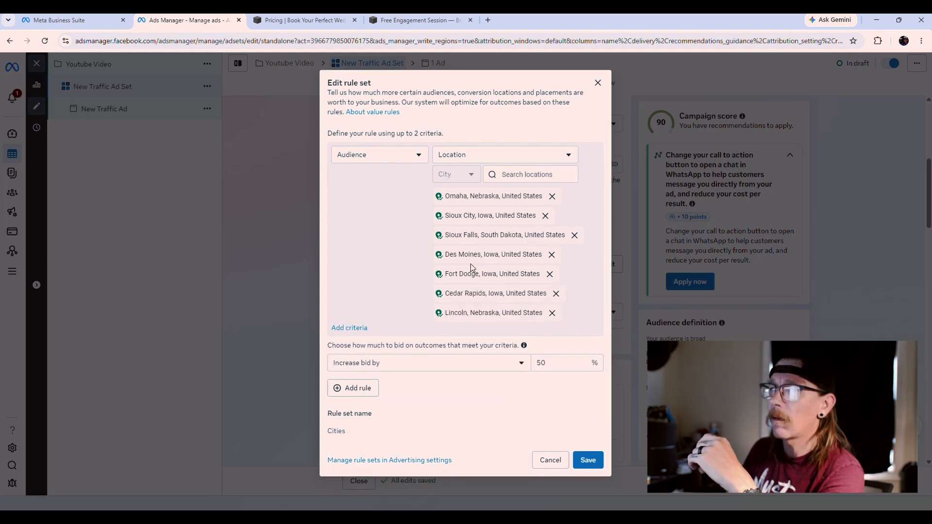
pyautogui.click(556, 293)
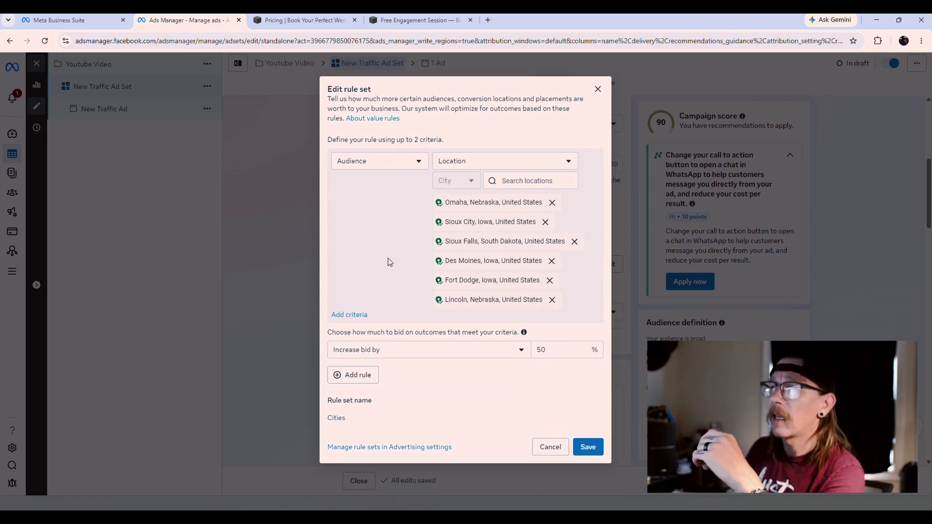
# Step: Go to value rule set management in Advertising settings in a new tab
pyautogui.moveTo(404, 200); pyautogui.dragTo(548, 306)
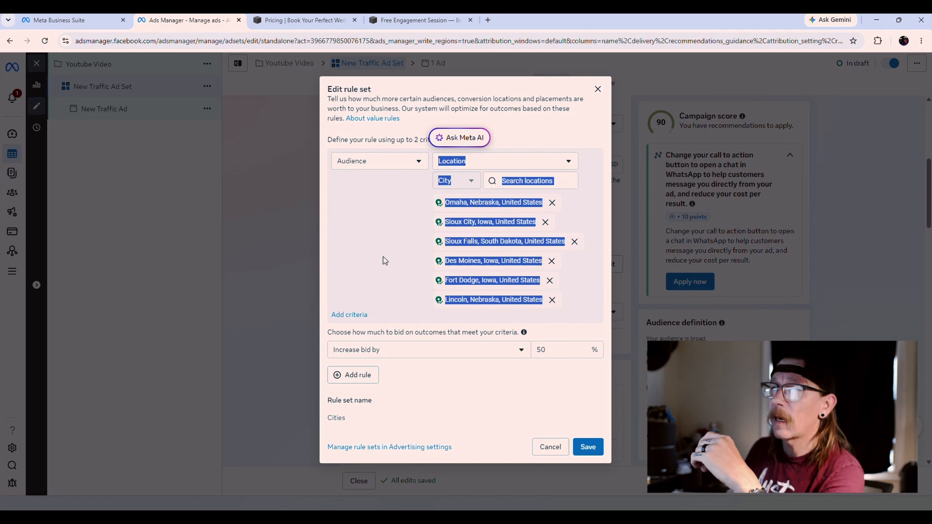
pyautogui.click(414, 234)
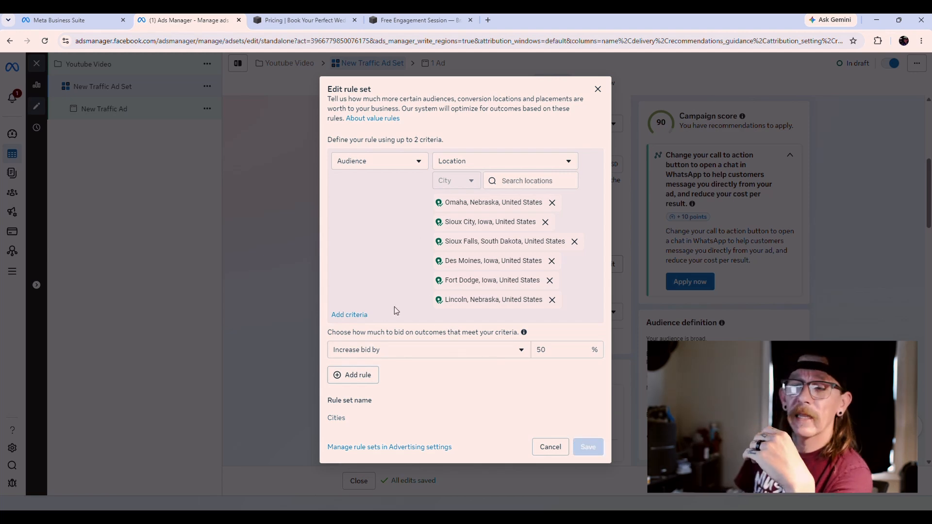
pyautogui.click(404, 449)
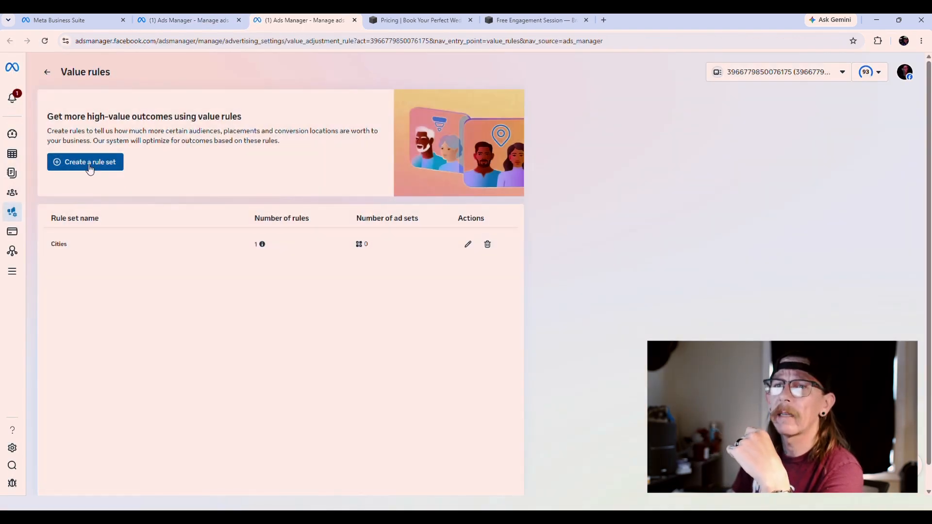
# Step: Draft a new Audience > Age rule set covering ages 18-24, 25-34 and 35-44
pyautogui.click(89, 165)
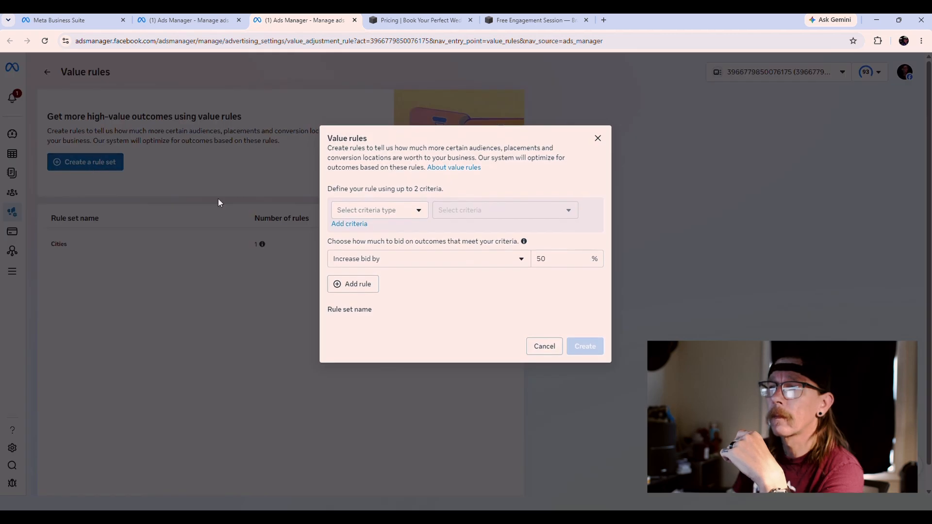
pyautogui.click(418, 212)
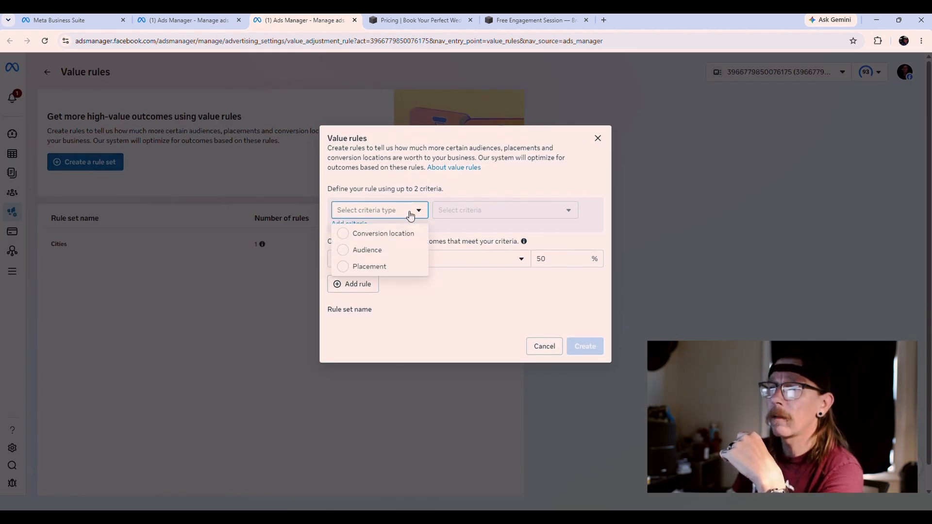
pyautogui.click(348, 258)
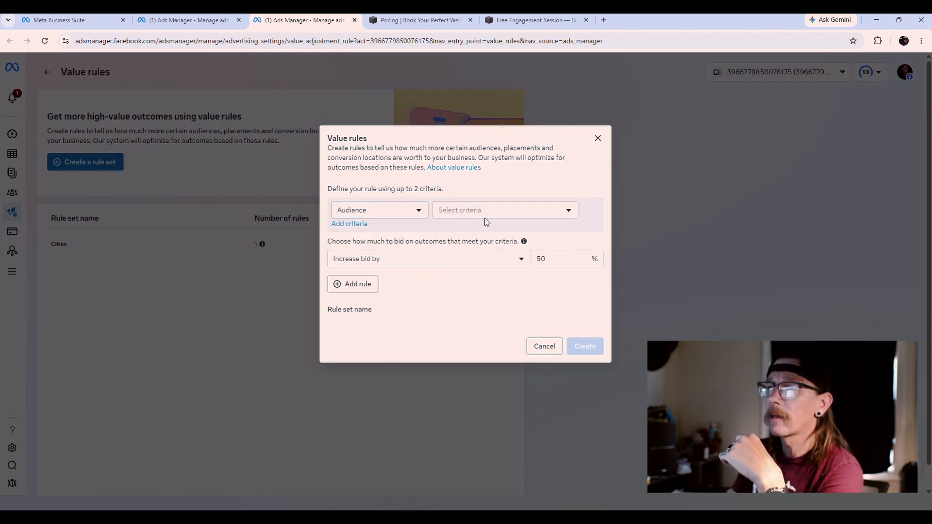
pyautogui.click(544, 210)
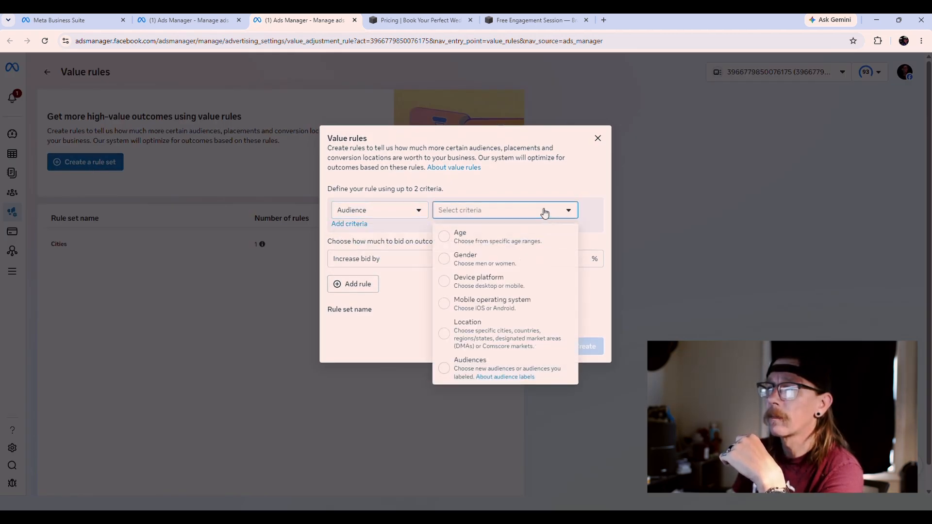
pyautogui.click(449, 239)
pyautogui.click(520, 225)
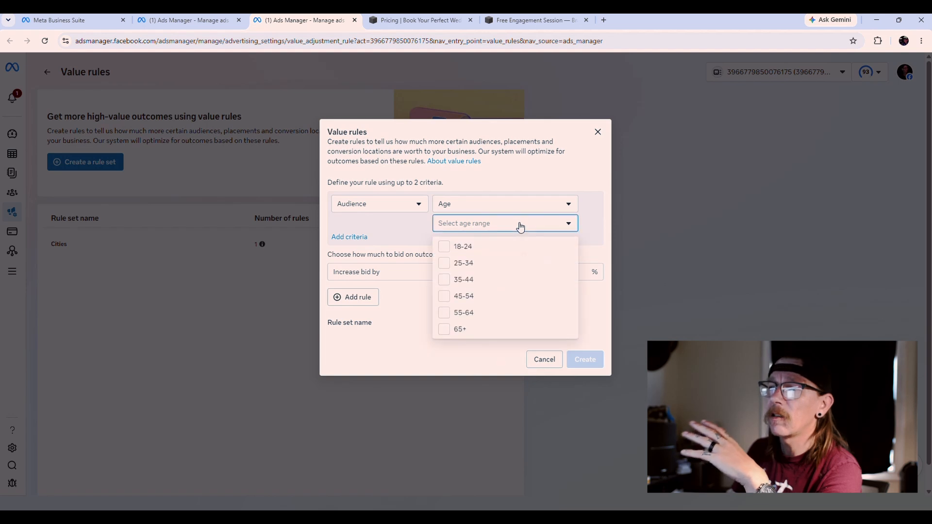
pyautogui.click(444, 247)
pyautogui.click(445, 260)
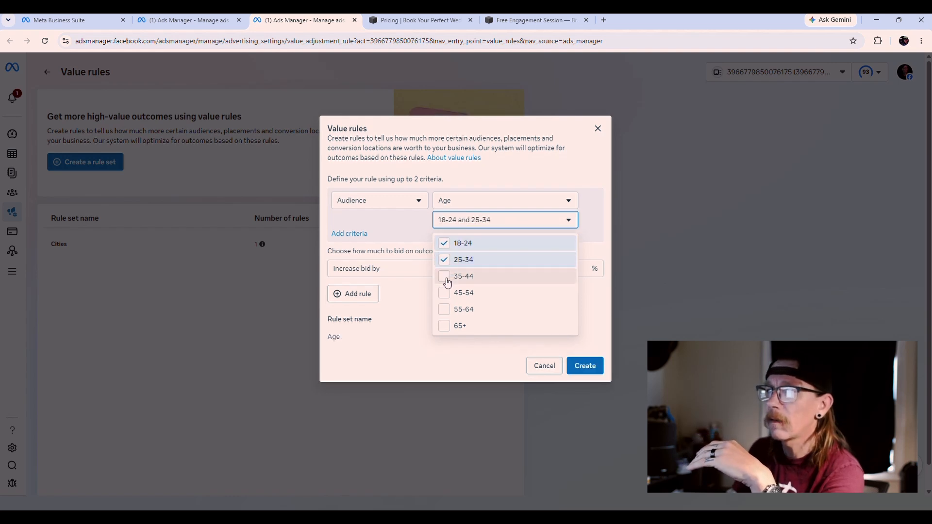
pyautogui.click(446, 279)
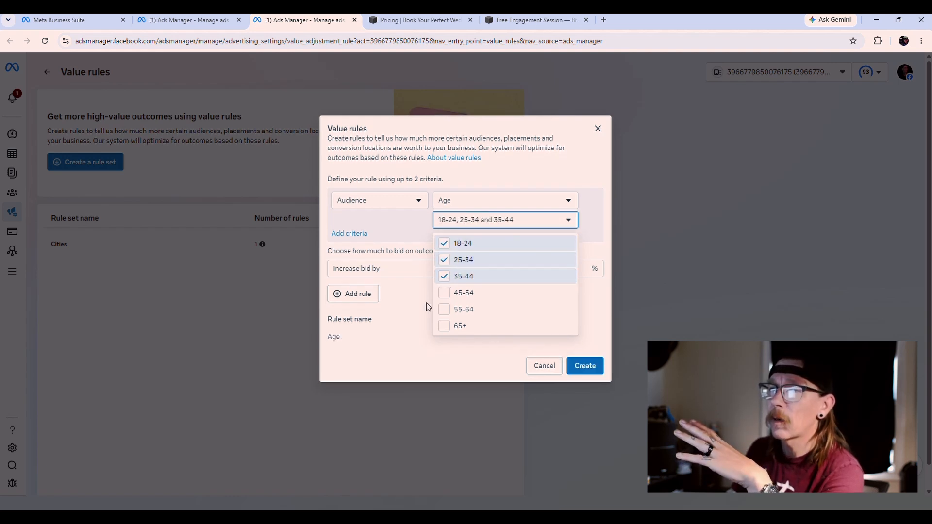
pyautogui.click(414, 286)
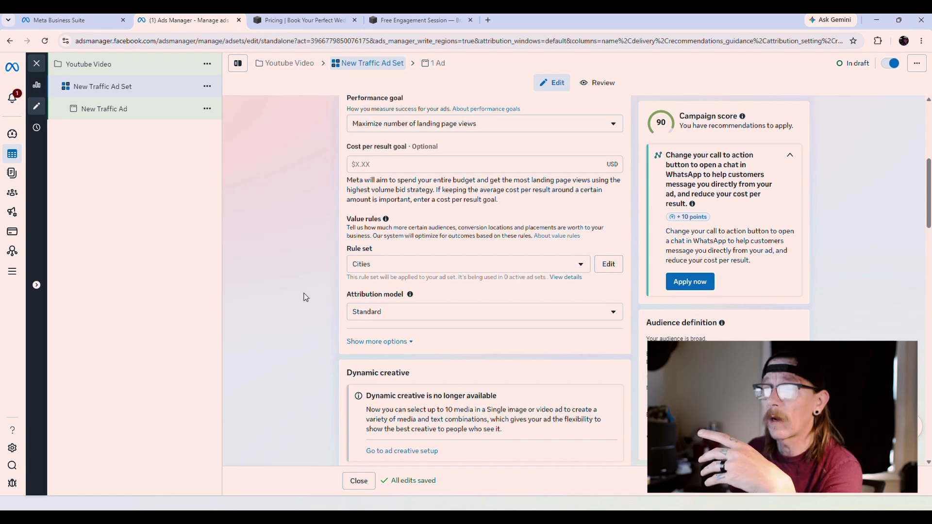
# Step: Bring up the Ad setup choices in the New Traffic Ad editor
pyautogui.scroll(-2, 306, 296)
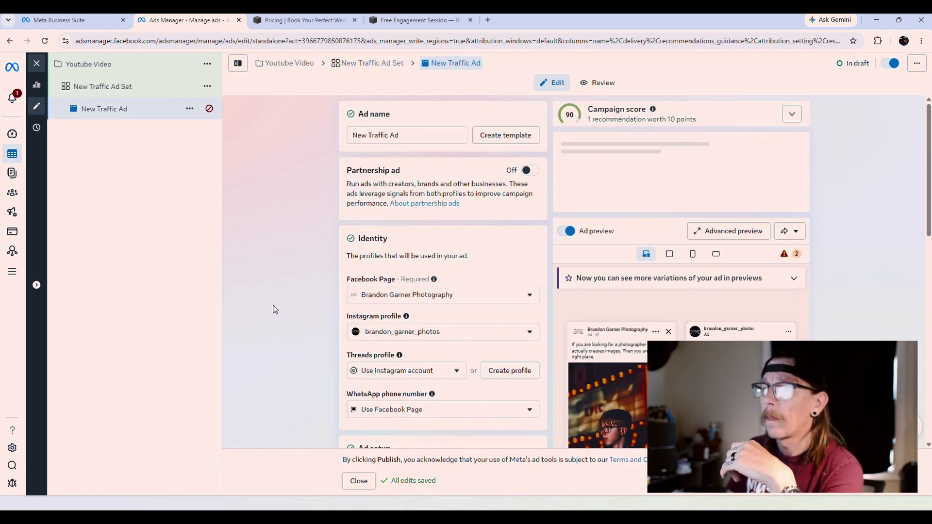
pyautogui.scroll(-3, 275, 309)
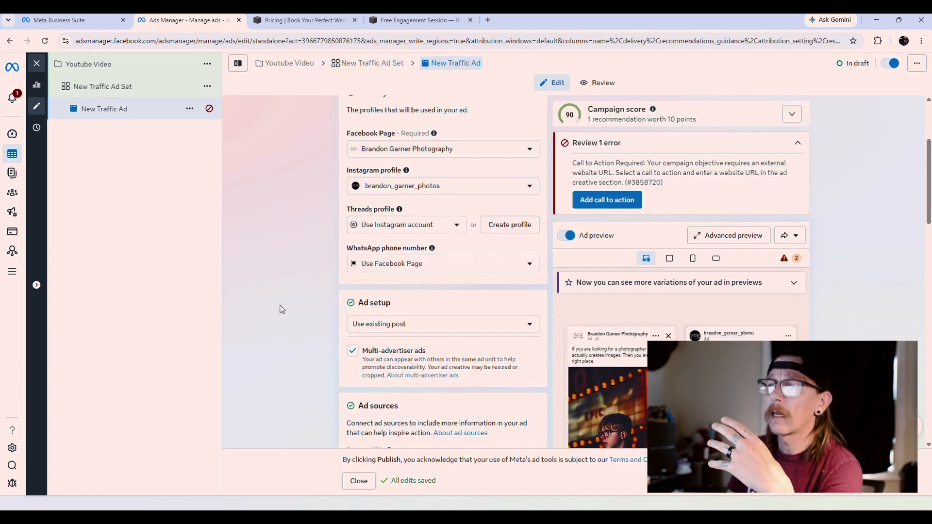
pyautogui.scroll(-2, 298, 308)
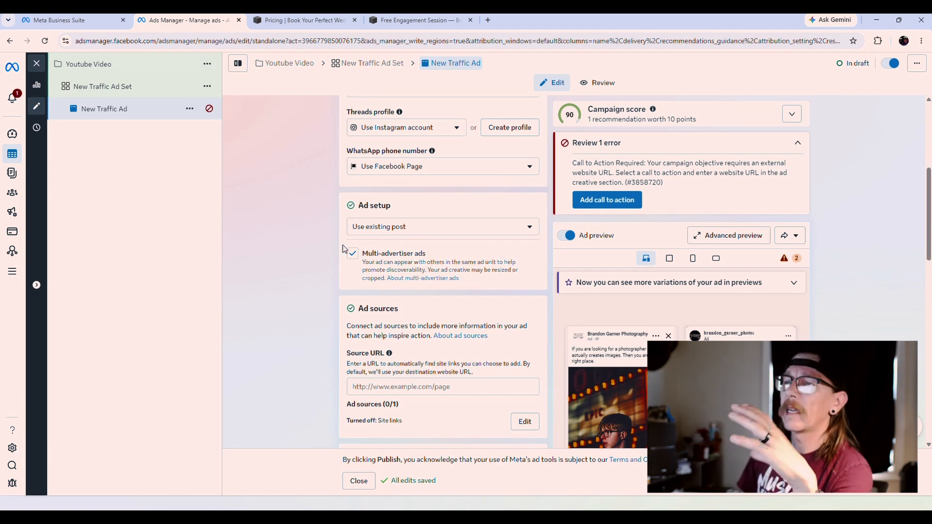
pyautogui.click(434, 232)
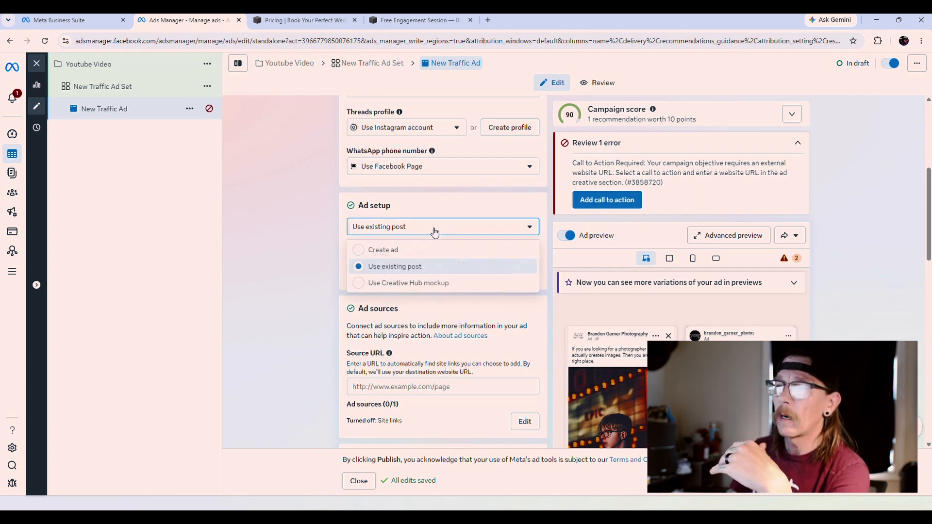
# Step: Switch Ad setup from 'Use existing post' to Create ad and scroll down to Destination
pyautogui.click(357, 250)
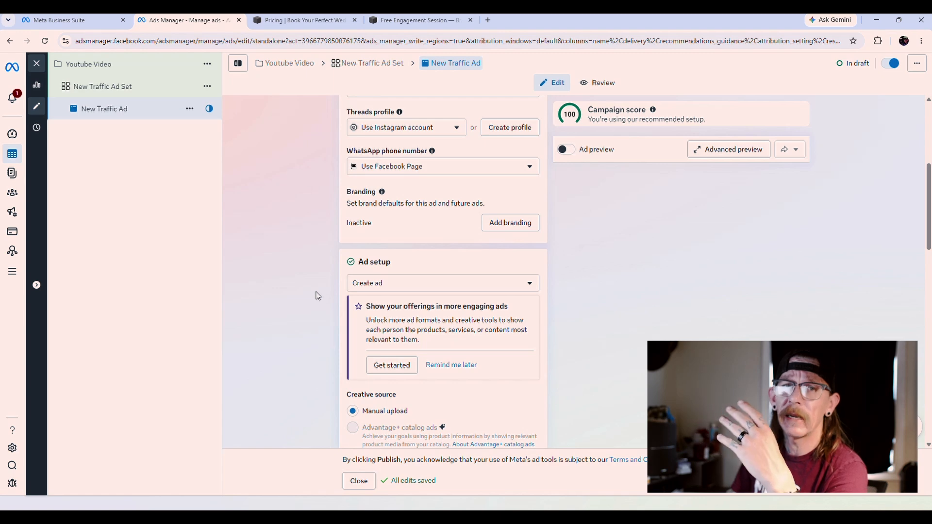
pyautogui.scroll(-3, 316, 295)
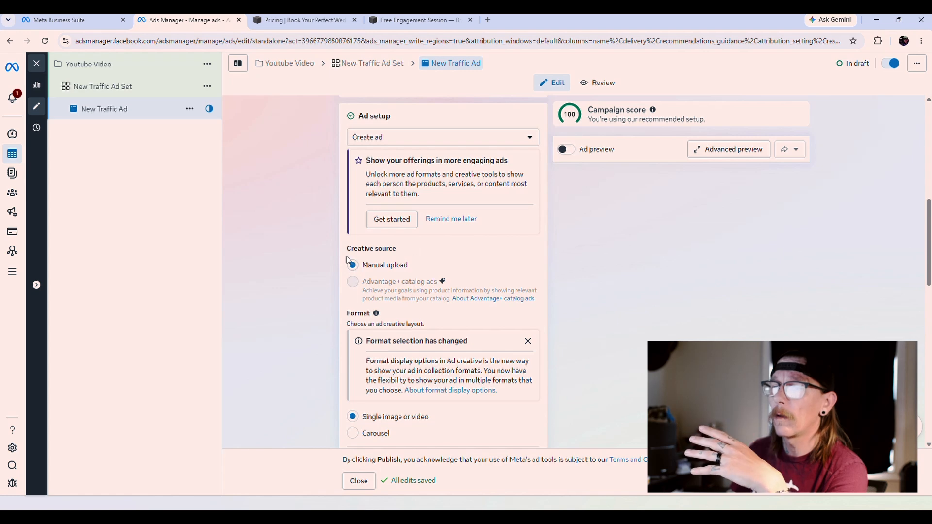
pyautogui.scroll(-2, 342, 265)
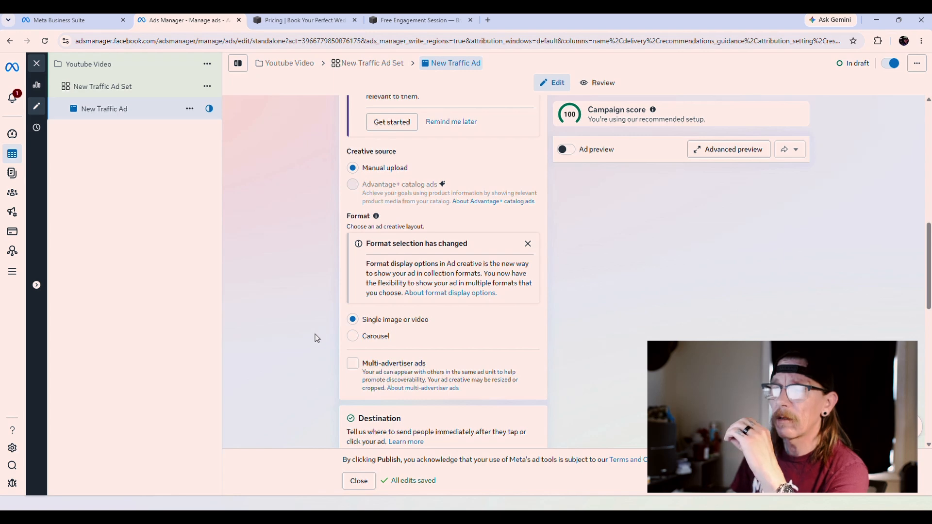
pyautogui.scroll(-4, 316, 338)
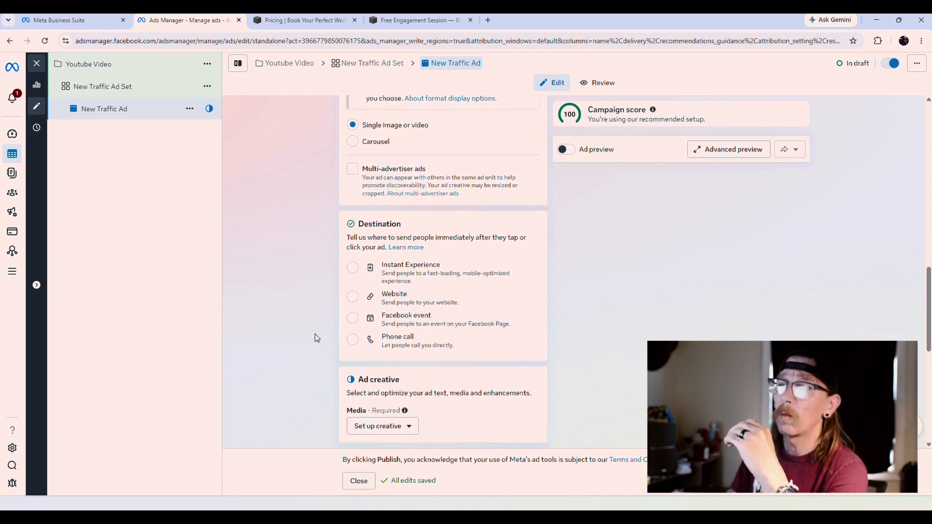
pyautogui.click(353, 301)
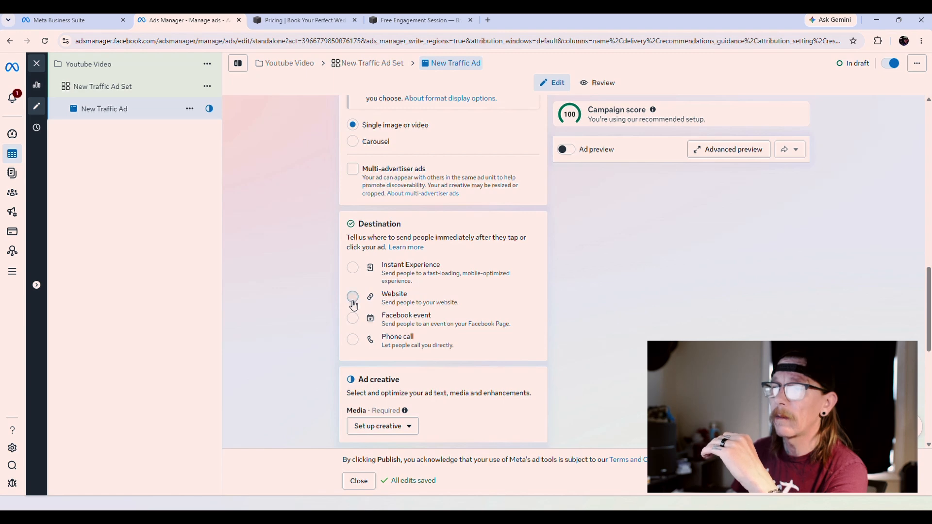
pyautogui.click(390, 331)
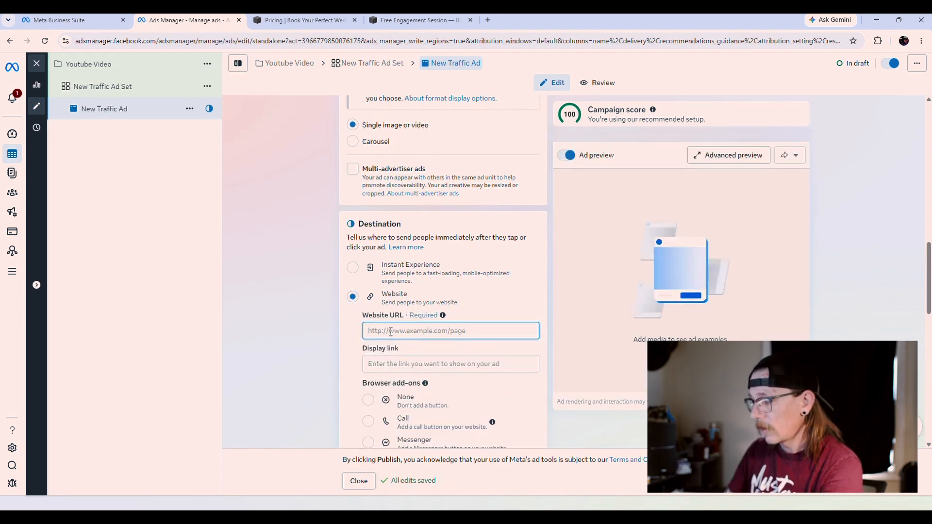
pyautogui.write('www.')
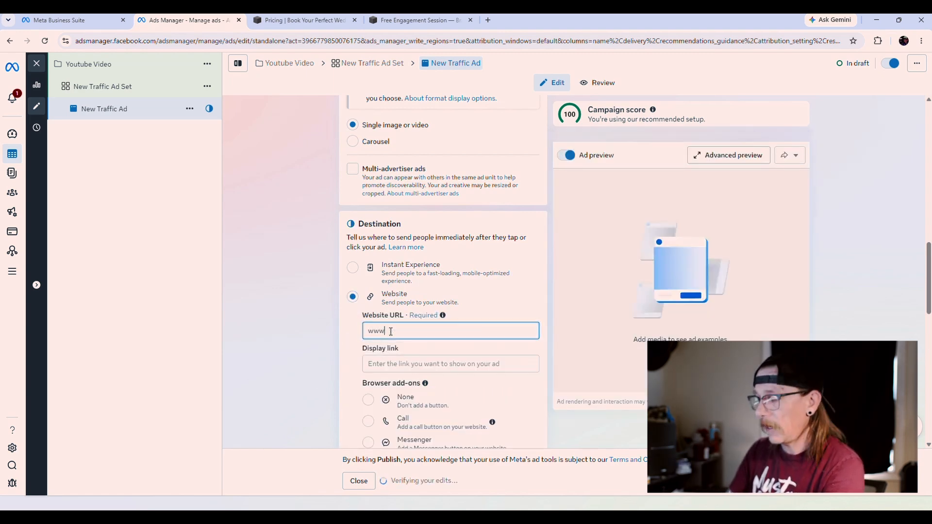
pyautogui.write('bgarner')
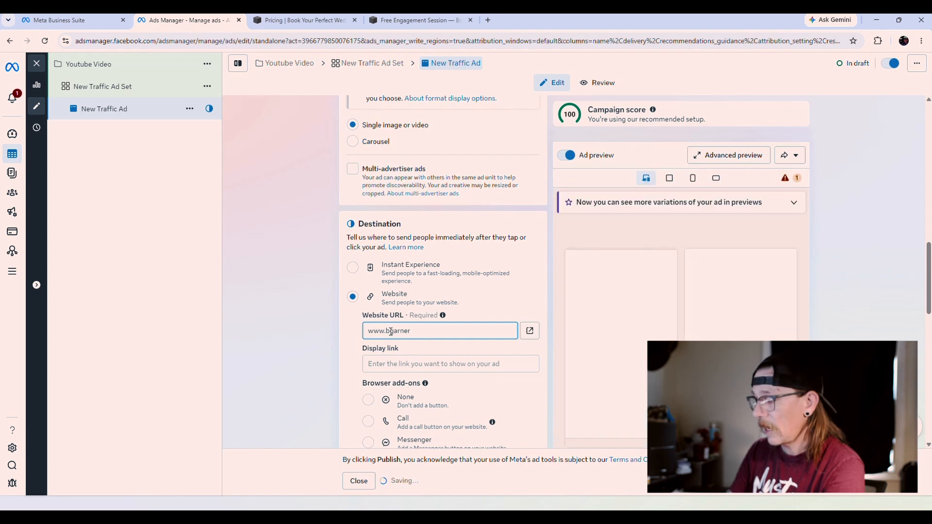
pyautogui.write('photos.com/free-engagement-e')
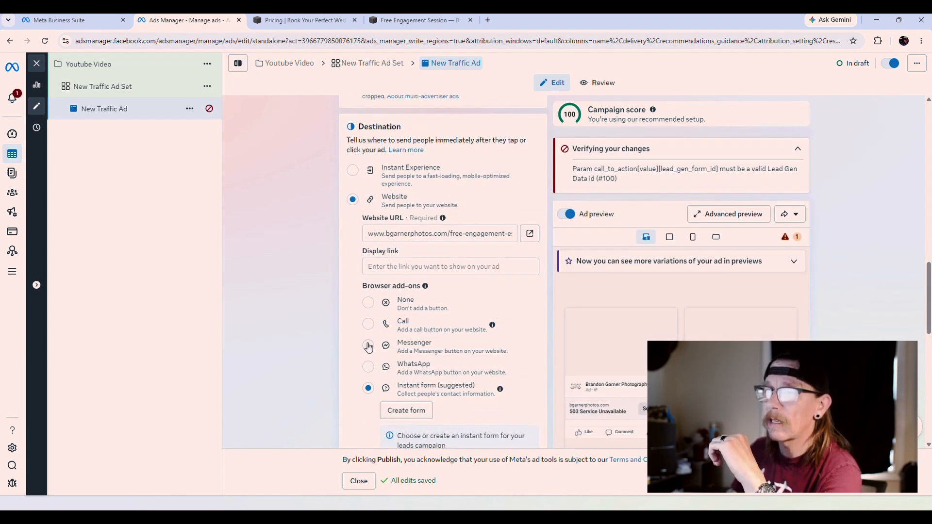
pyautogui.click(369, 347)
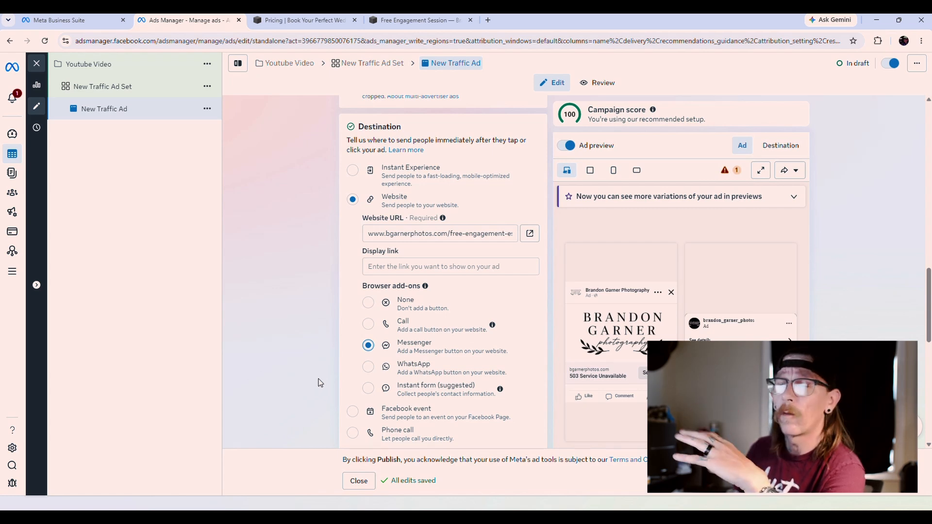
pyautogui.scroll(-1, 319, 383)
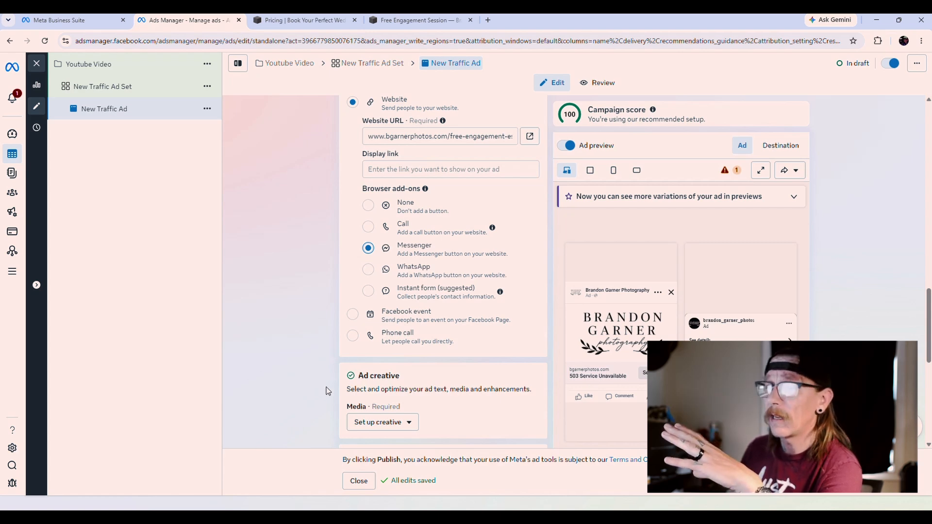
pyautogui.scroll(-2, 314, 348)
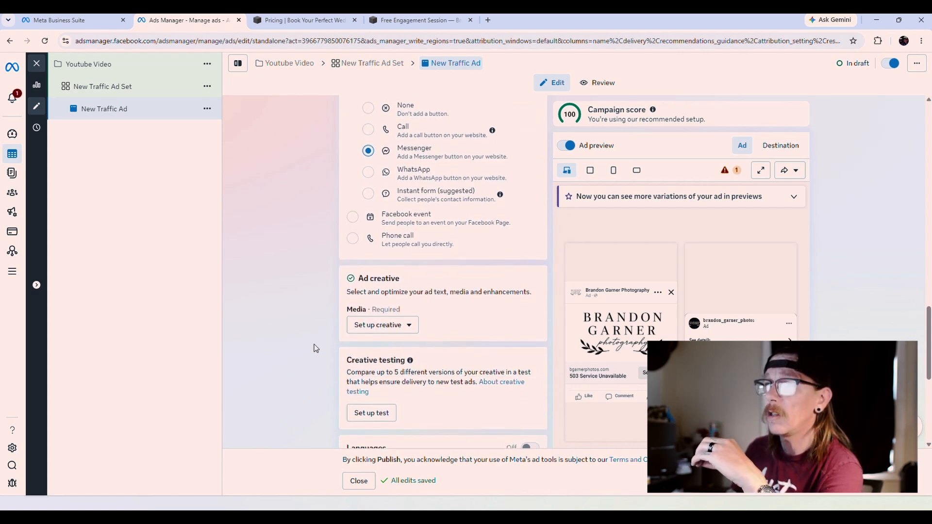
pyautogui.scroll(10, 315, 347)
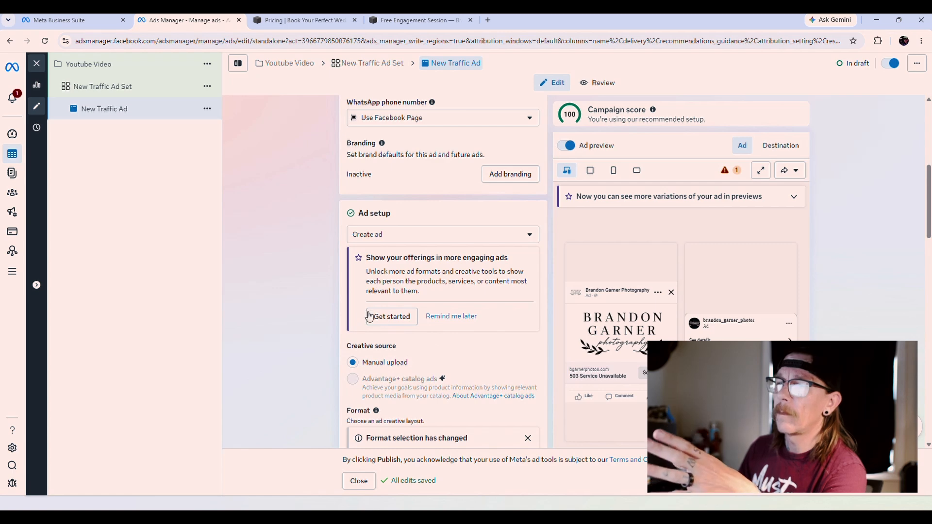
# Step: Accept the more engaging ad formats offer and choose Image ad as the creative type
pyautogui.click(387, 318)
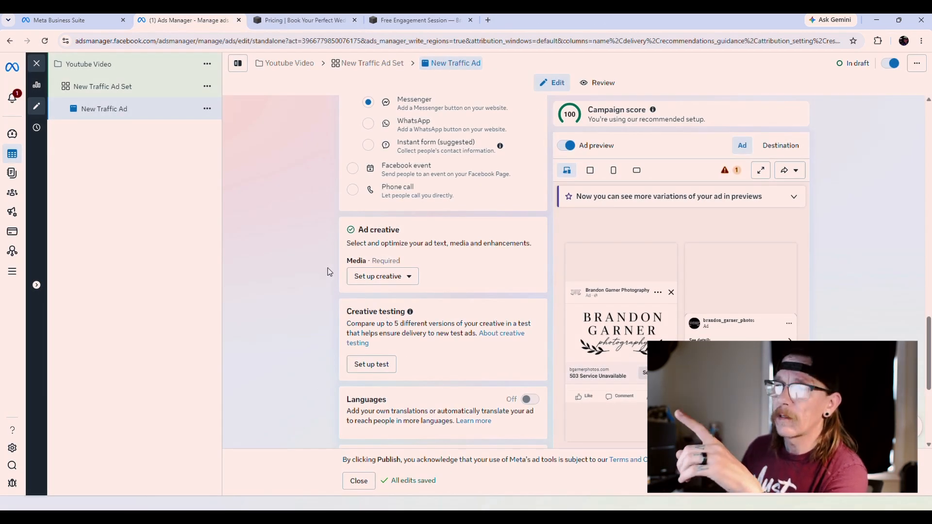
pyautogui.moveTo(344, 265); pyautogui.dragTo(423, 252)
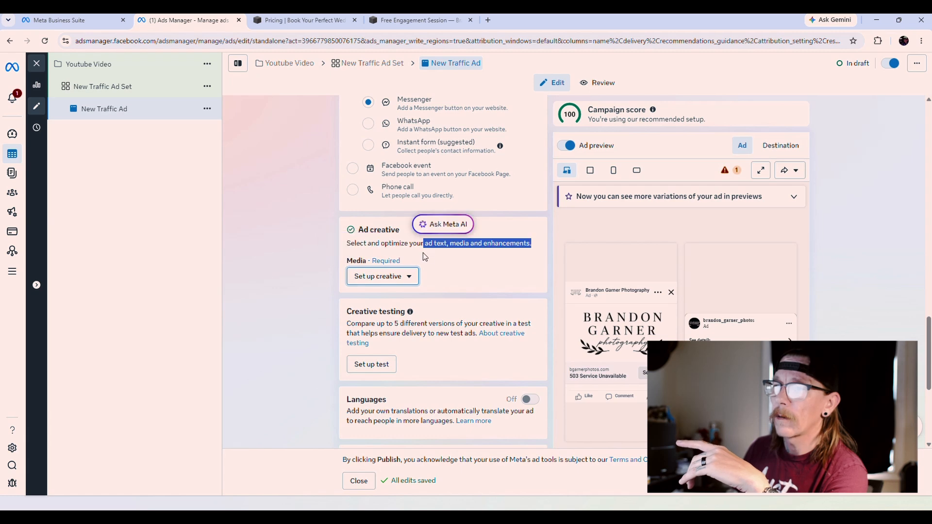
pyautogui.click(318, 273)
pyautogui.click(378, 280)
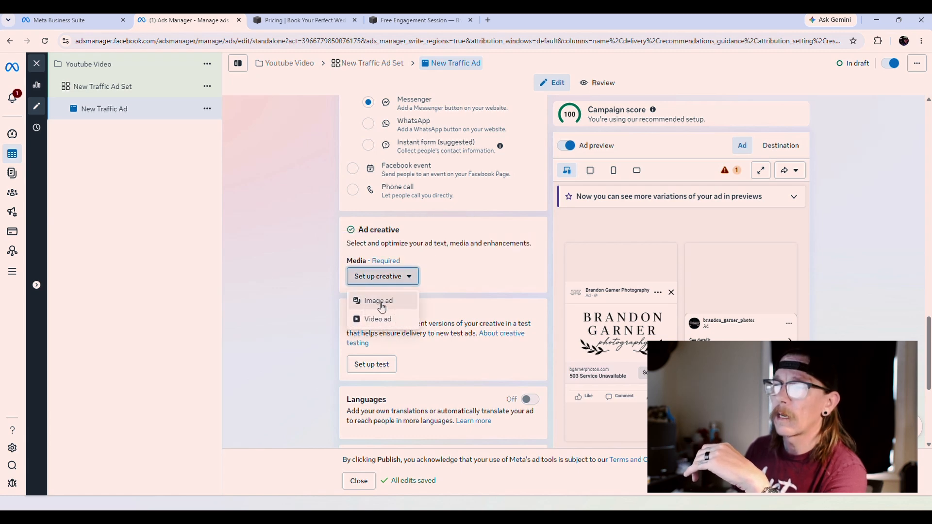
pyautogui.click(377, 300)
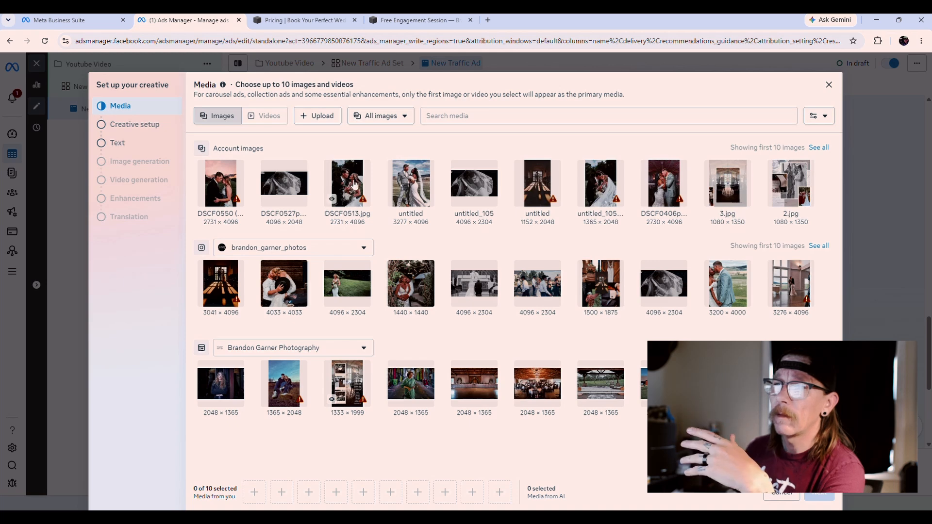
# Step: Select DSCF0513.jpg, the first Instagram photo and untitled_105 as the ad's images
pyautogui.moveTo(350, 185); pyautogui.dragTo(254, 492)
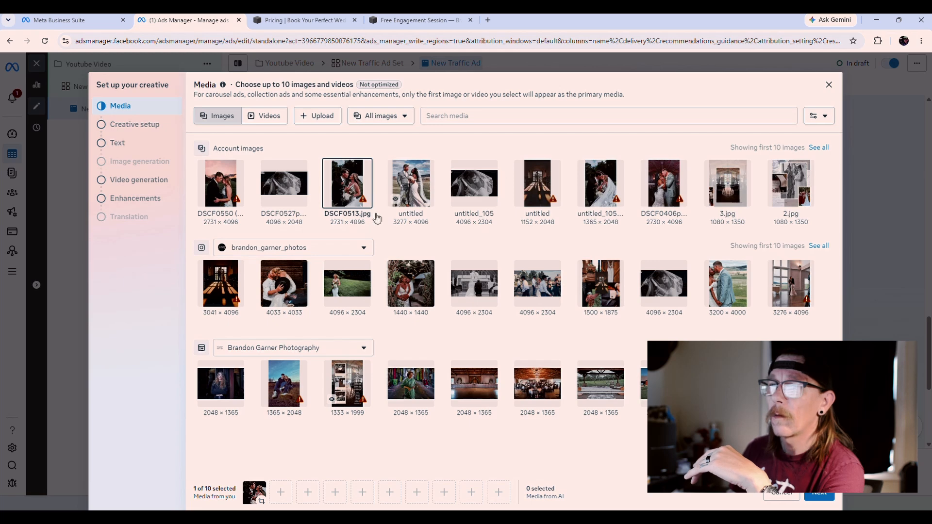
pyautogui.click(219, 281)
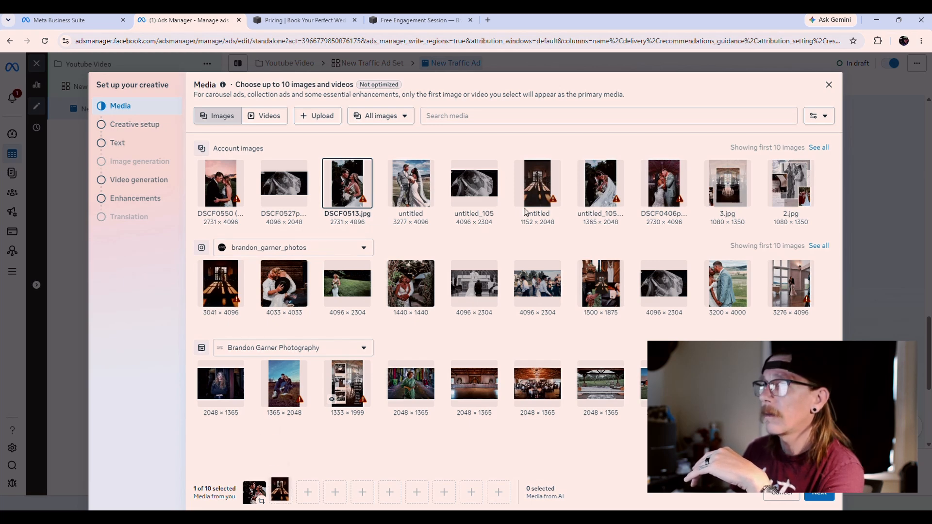
pyautogui.click(478, 187)
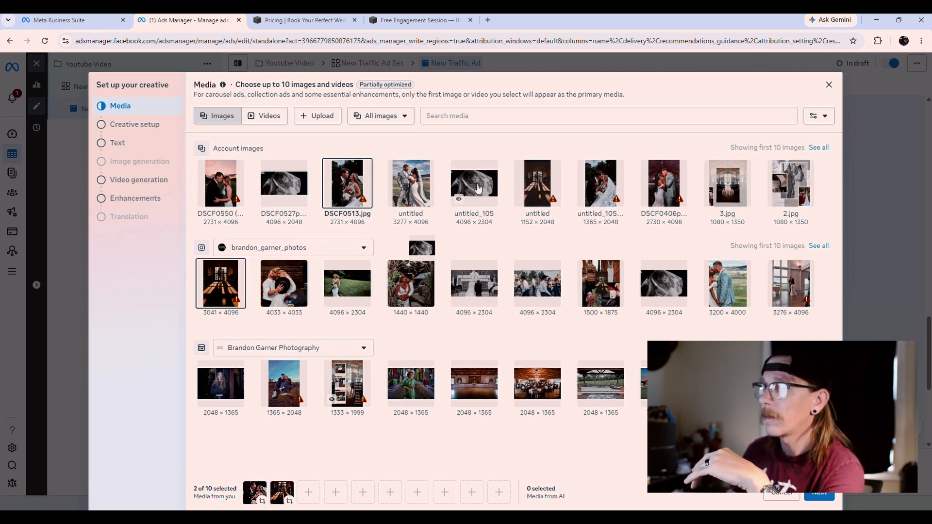
pyautogui.click(817, 492)
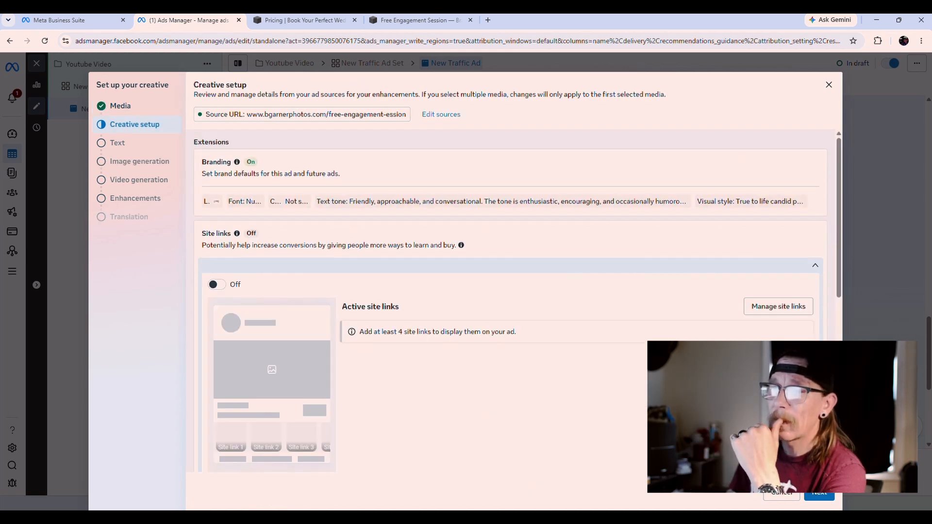
# Step: Advance past creative setup to the Text step and place the cursor in Primary text
pyautogui.click(824, 493)
pyautogui.click(306, 148)
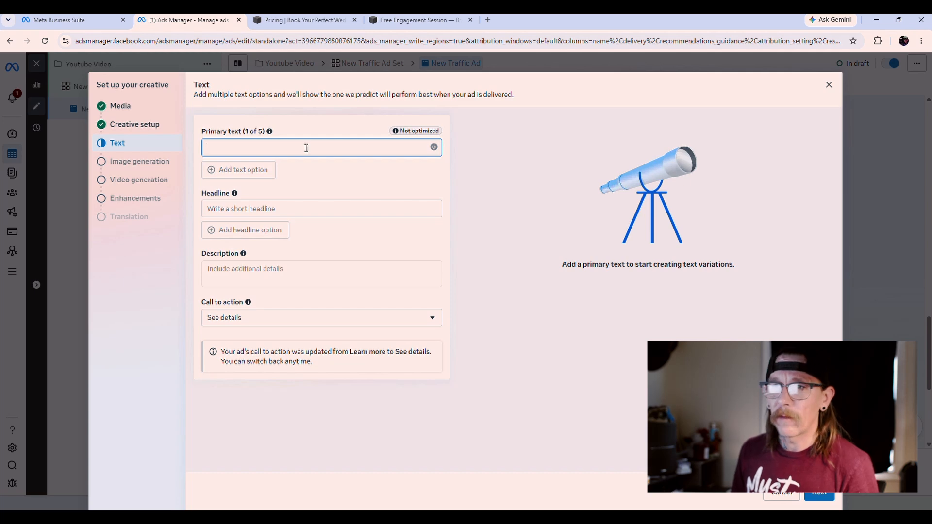
# Step: Paste "Inquire About a Free Engagement Session" as the ad's primary text and continue
pyautogui.write('Inquire About a Free Engagement Session')
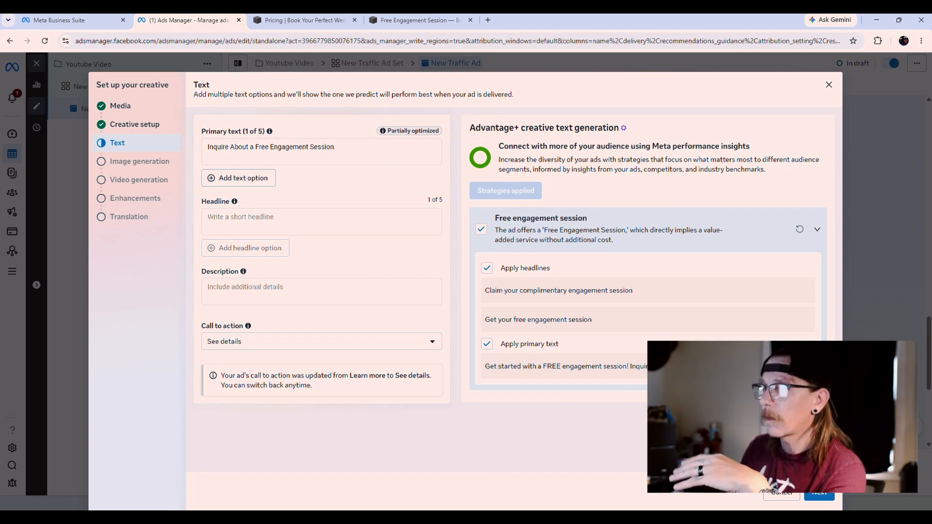
pyautogui.click(828, 498)
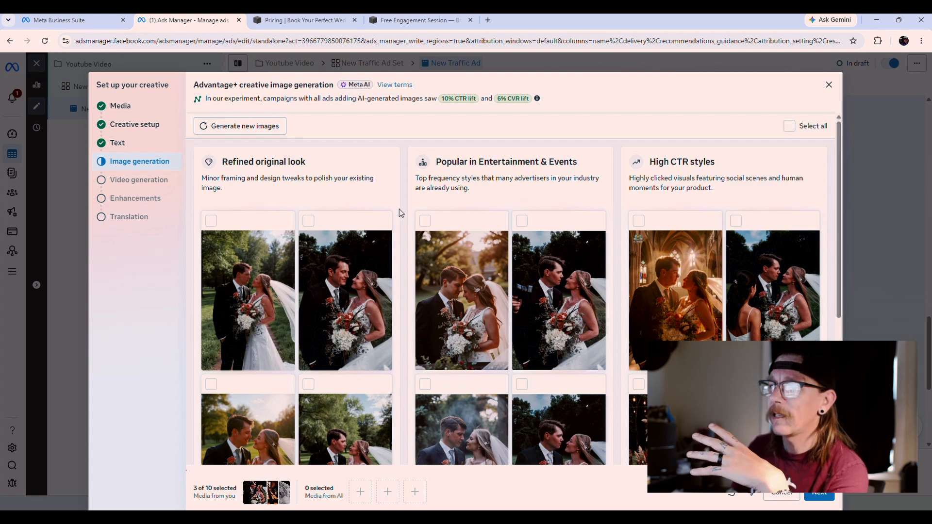
# Step: Preview the AI-generated images, then skip both image and video generation without adding any
pyautogui.scroll(-2, 437, 296)
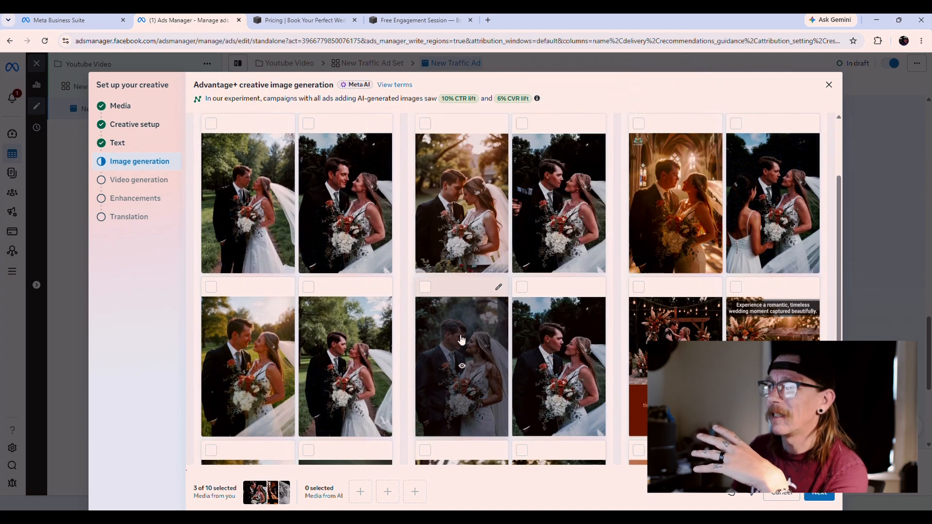
pyautogui.moveTo(461, 359)
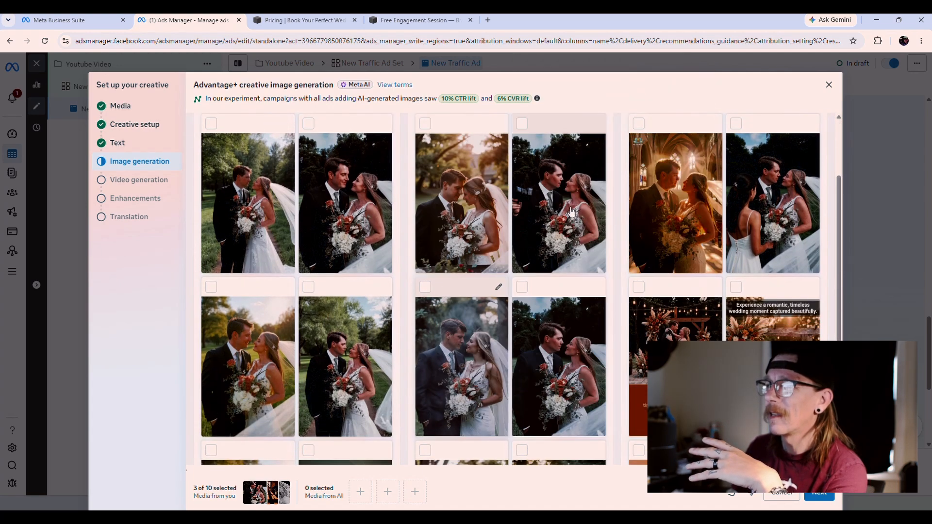
pyautogui.moveTo(564, 342)
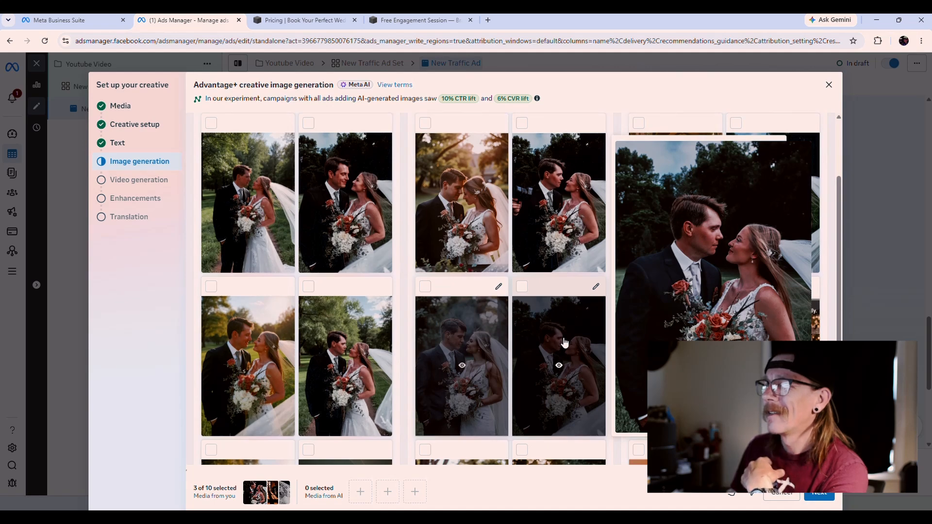
pyautogui.scroll(-1, 563, 342)
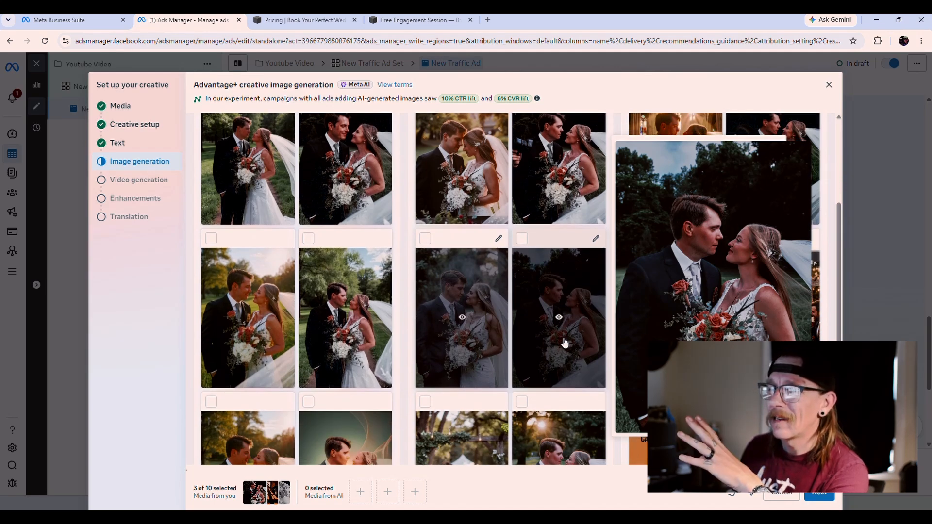
pyautogui.click(820, 493)
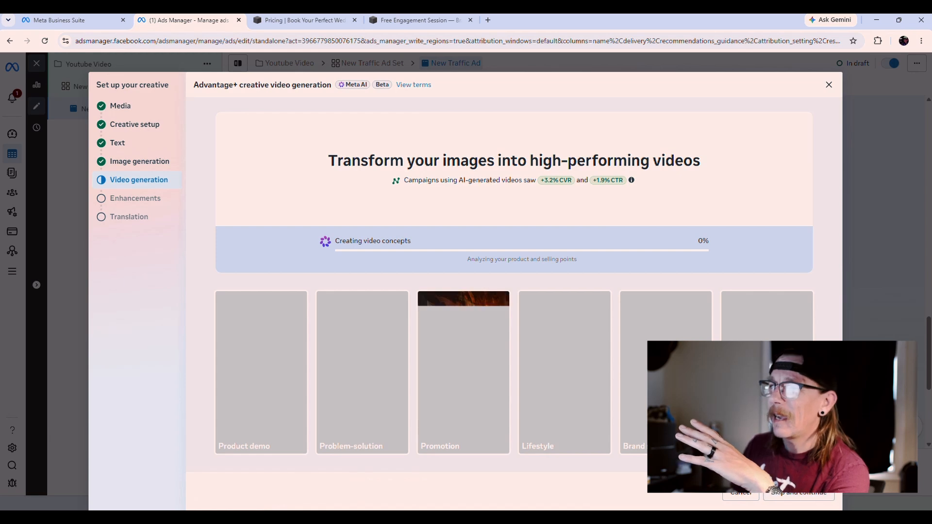
pyautogui.click(806, 495)
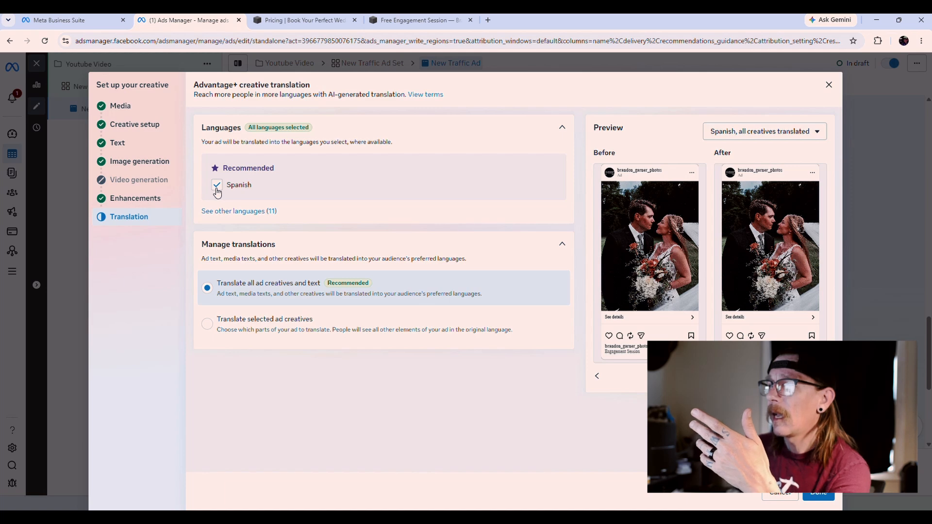
# Step: Uncheck Spanish under Languages so the creative isn't translated
pyautogui.click(216, 188)
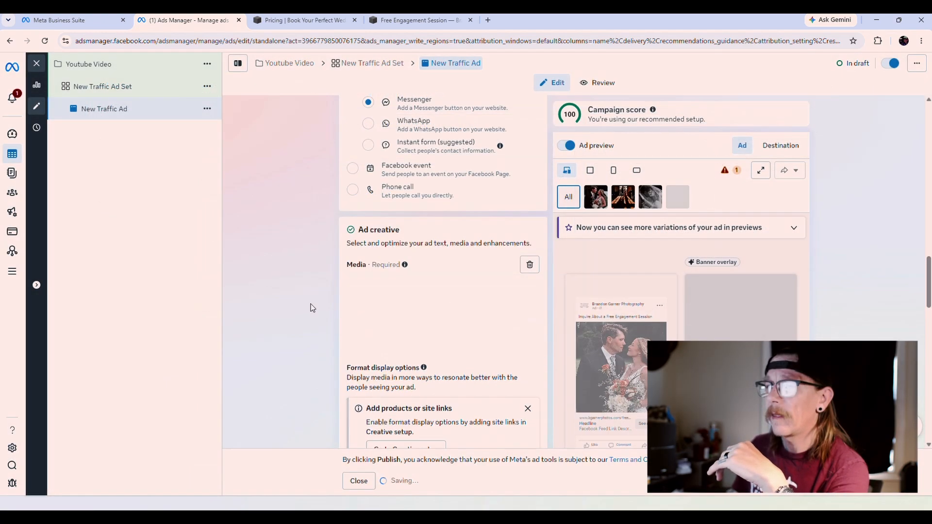
pyautogui.scroll(-2, 313, 309)
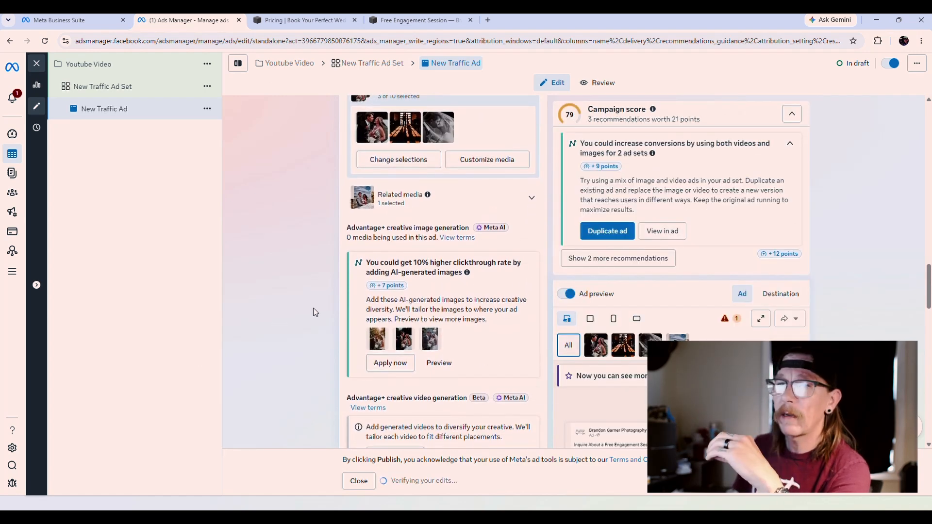
# Step: Review the ad editor settings and publish New Traffic Ad with its $20.00 daily budget
pyautogui.scroll(-2, 313, 312)
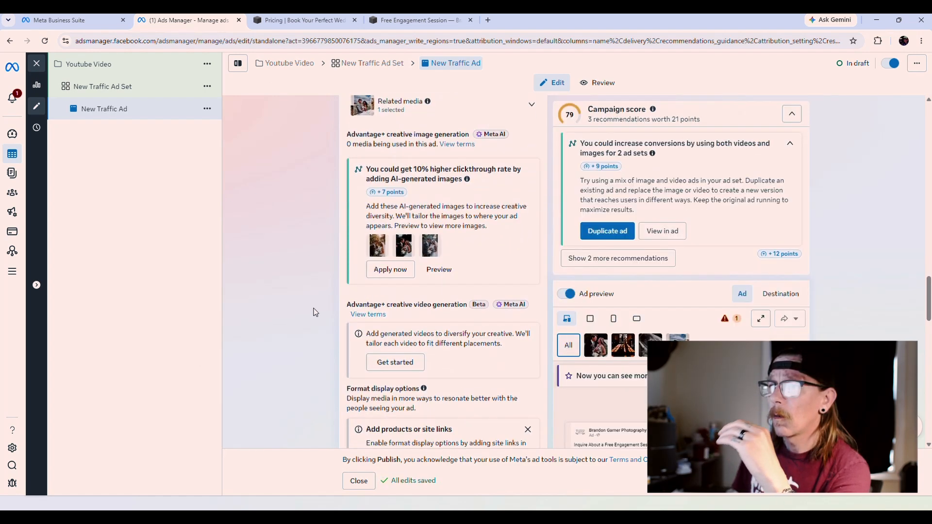
pyautogui.scroll(-6, 313, 312)
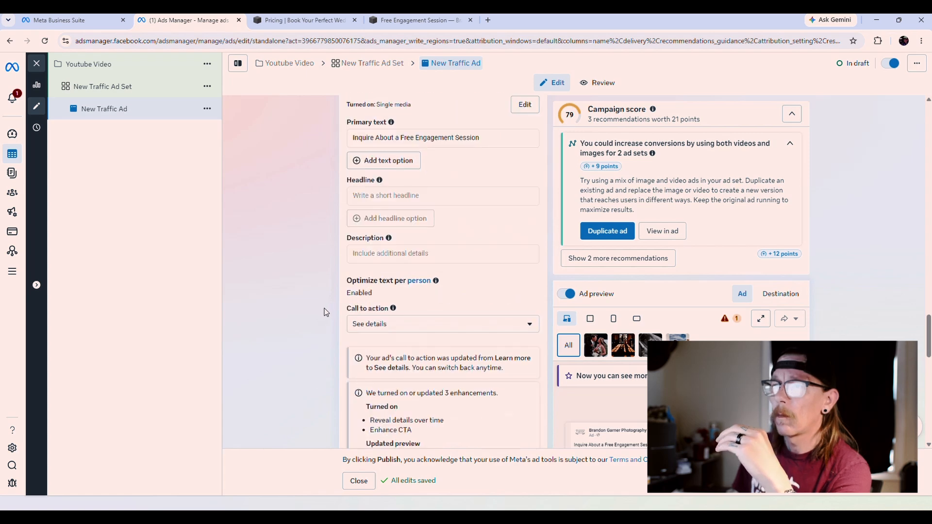
pyautogui.scroll(-4, 327, 313)
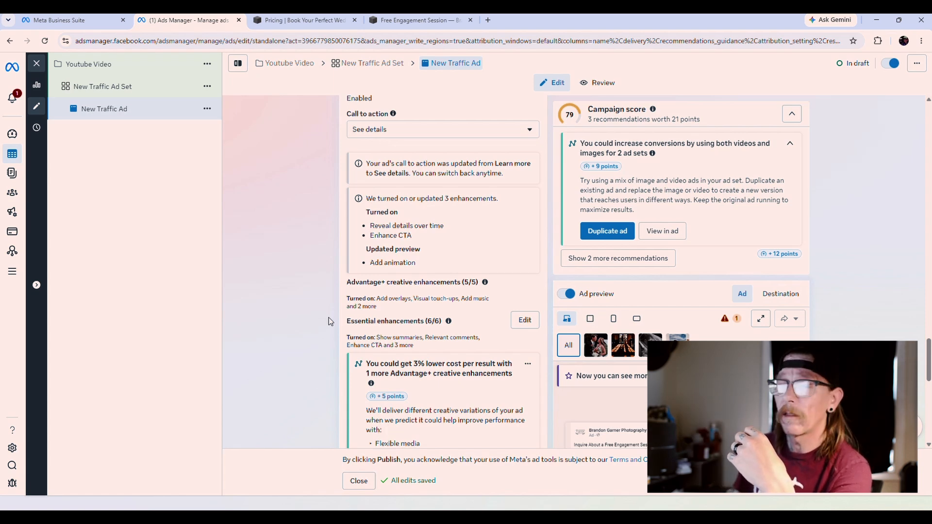
pyautogui.scroll(-10, 328, 318)
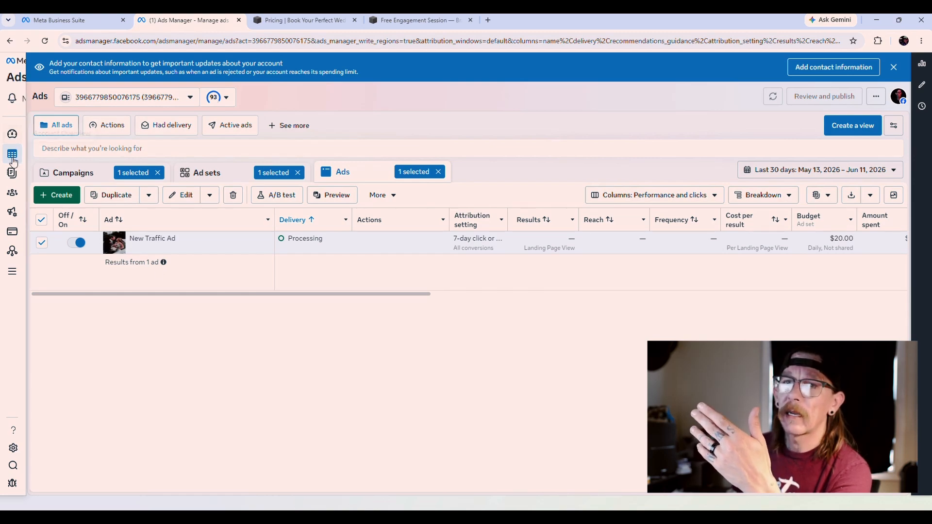
pyautogui.moveTo(13, 159)
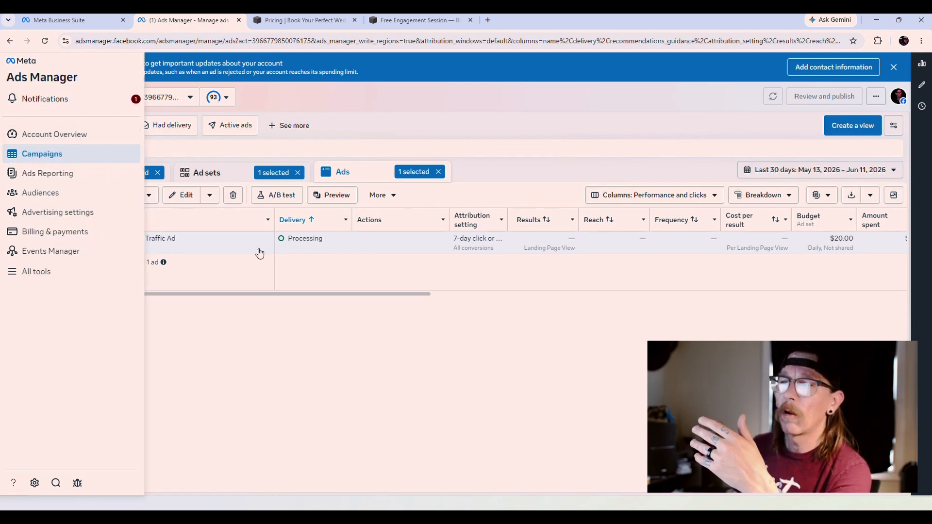